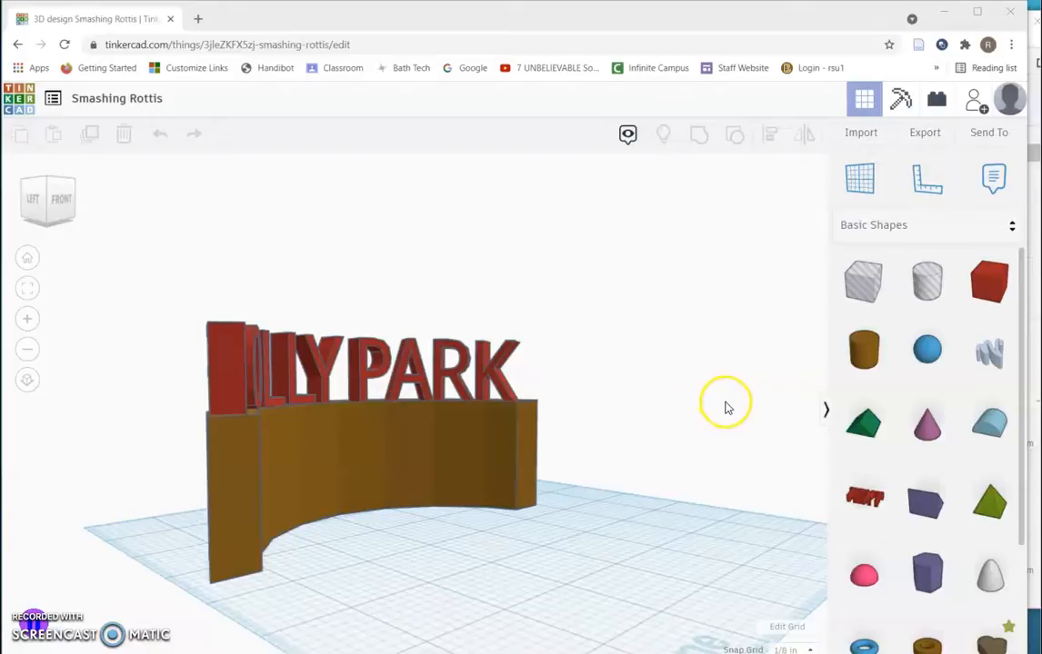
{"action": "left_click", "coordinate": [1014, 227]}
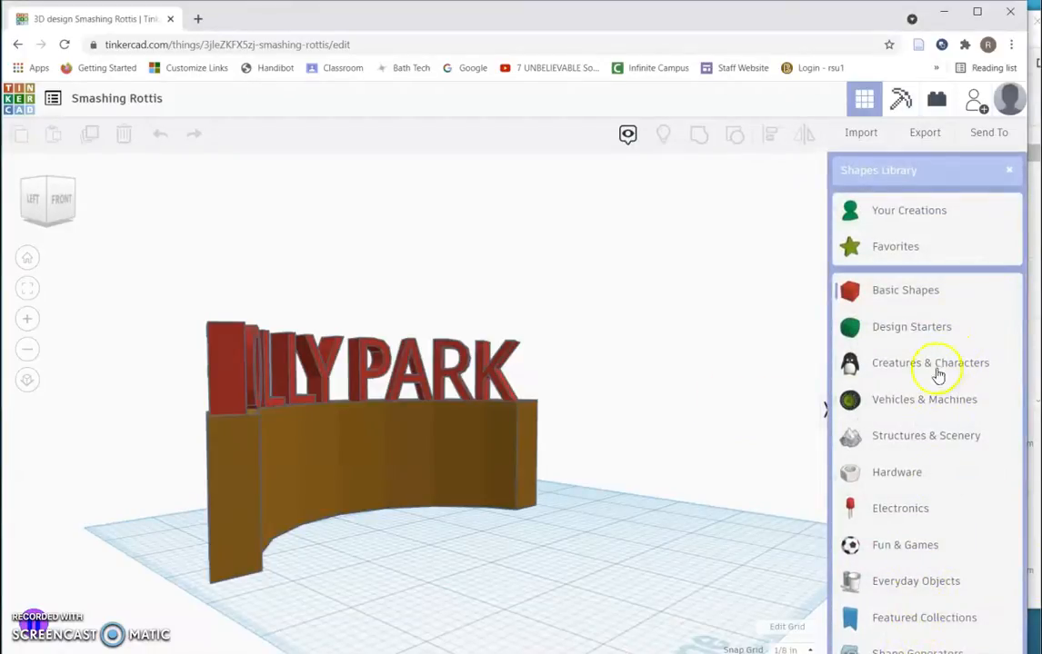
{"action": "left_click", "coordinate": [784, 311]}
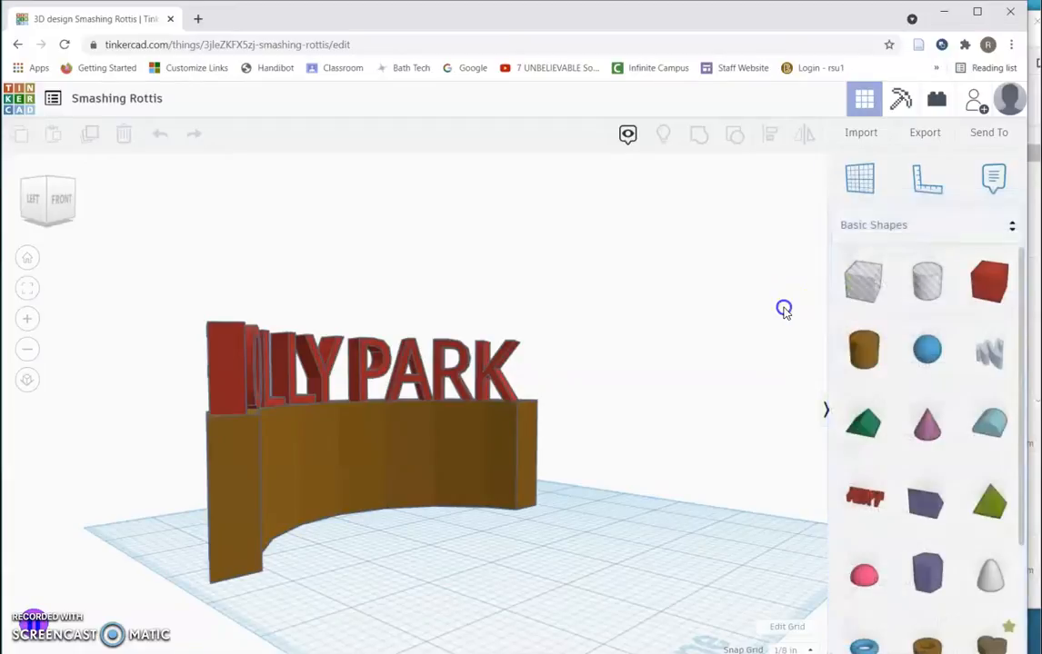
{"action": "right_click_drag", "start_coordinate": [644, 352], "coordinate": [511, 369]}
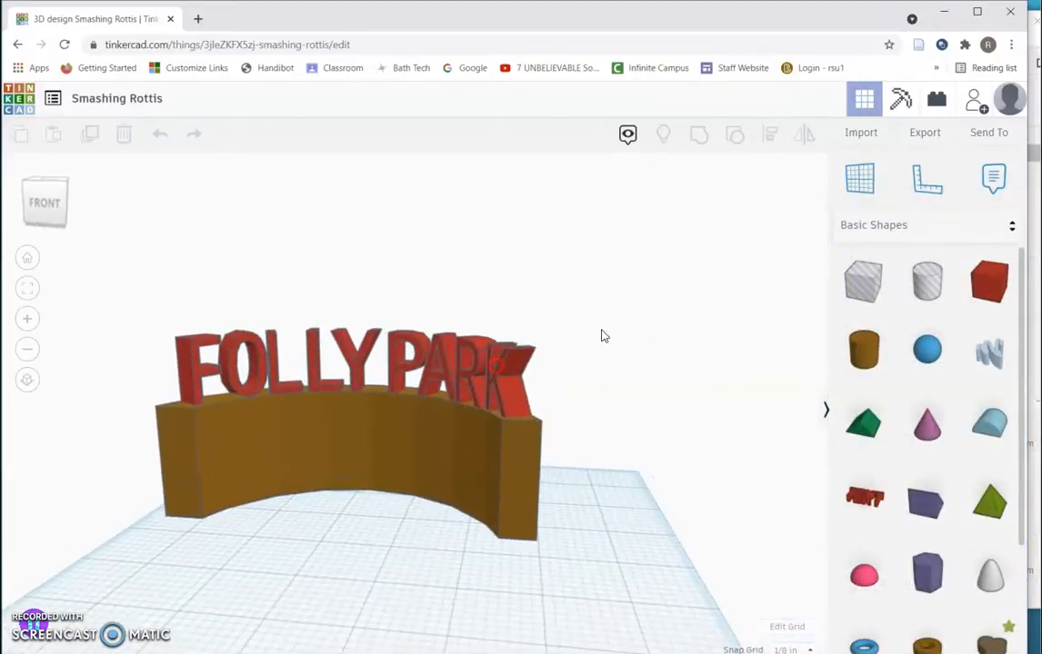
Export everything in the Smashing Rottis design as an STL file.
{"action": "left_click", "coordinate": [929, 136]}
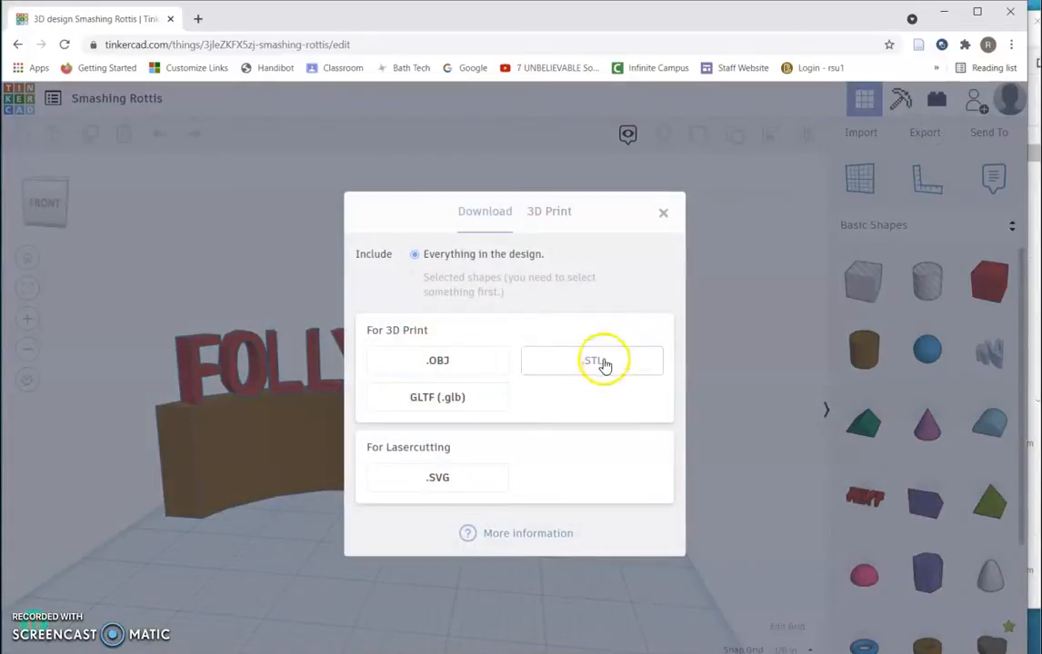
{"action": "left_click", "coordinate": [600, 367]}
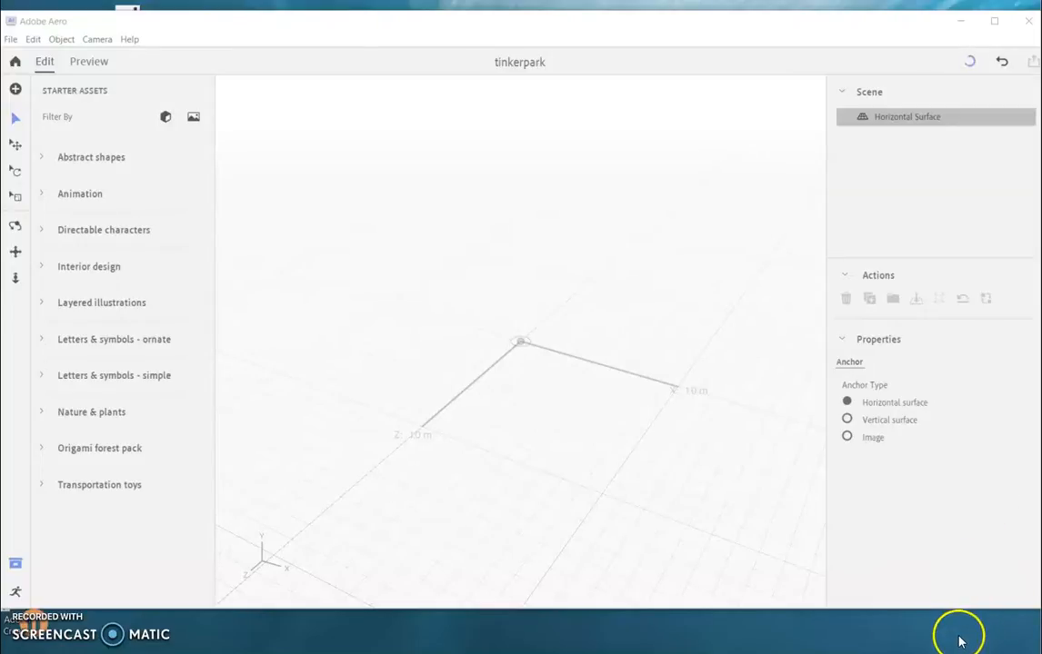
In Adobe Aero, import the Smashing Rottis (2) STL model from the Downloads folder into the tinkerpark scene.
{"action": "left_click", "coordinate": [15, 91]}
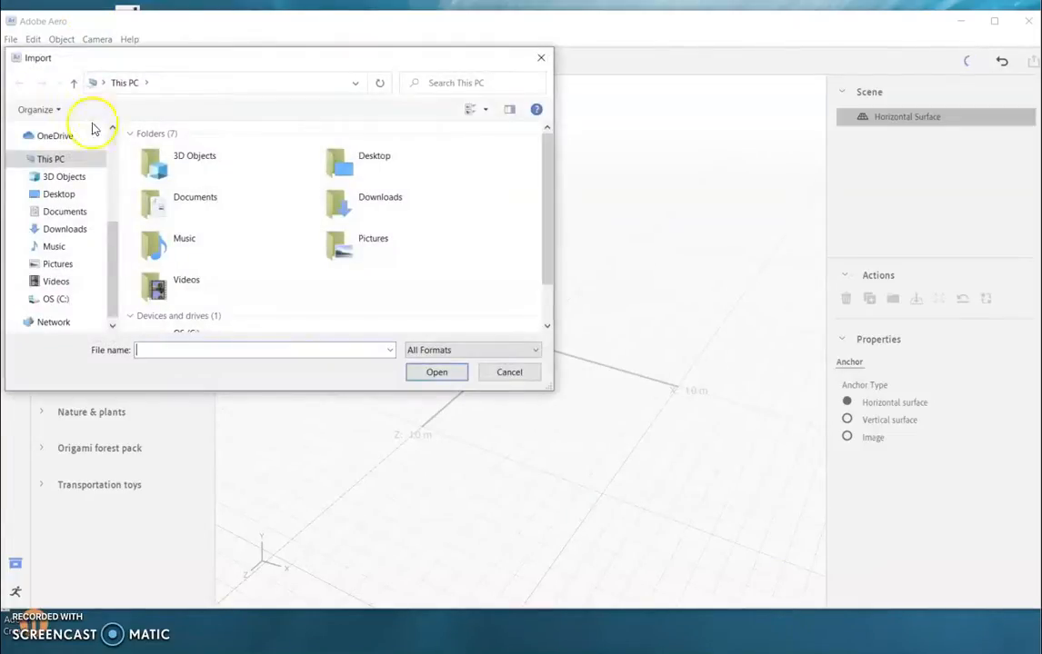
{"action": "left_click", "coordinate": [65, 229]}
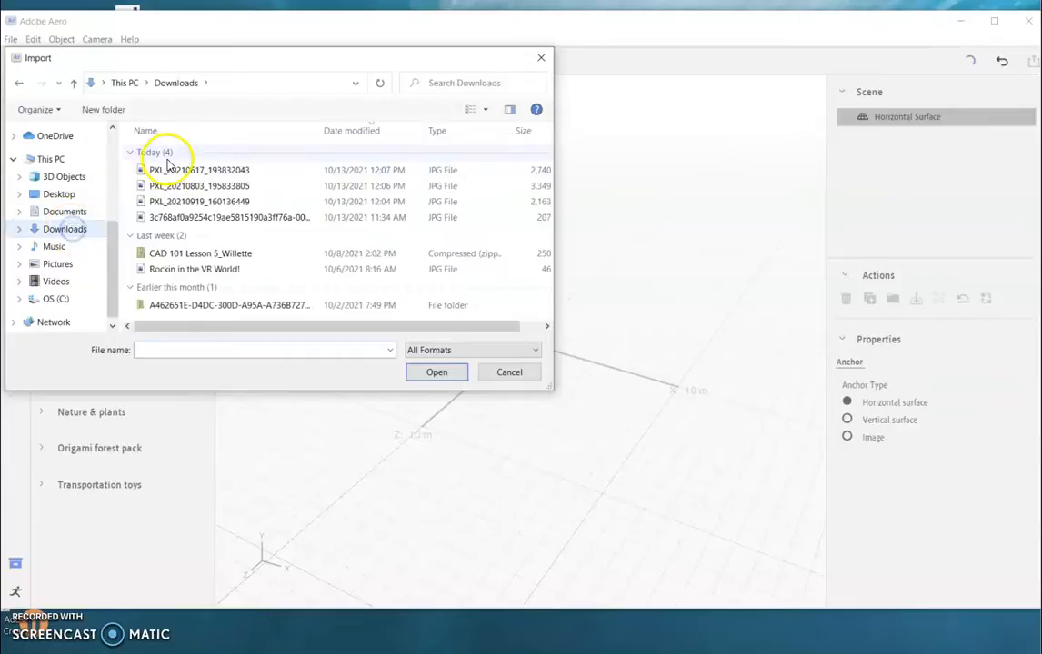
{"action": "left_click", "coordinate": [534, 351]}
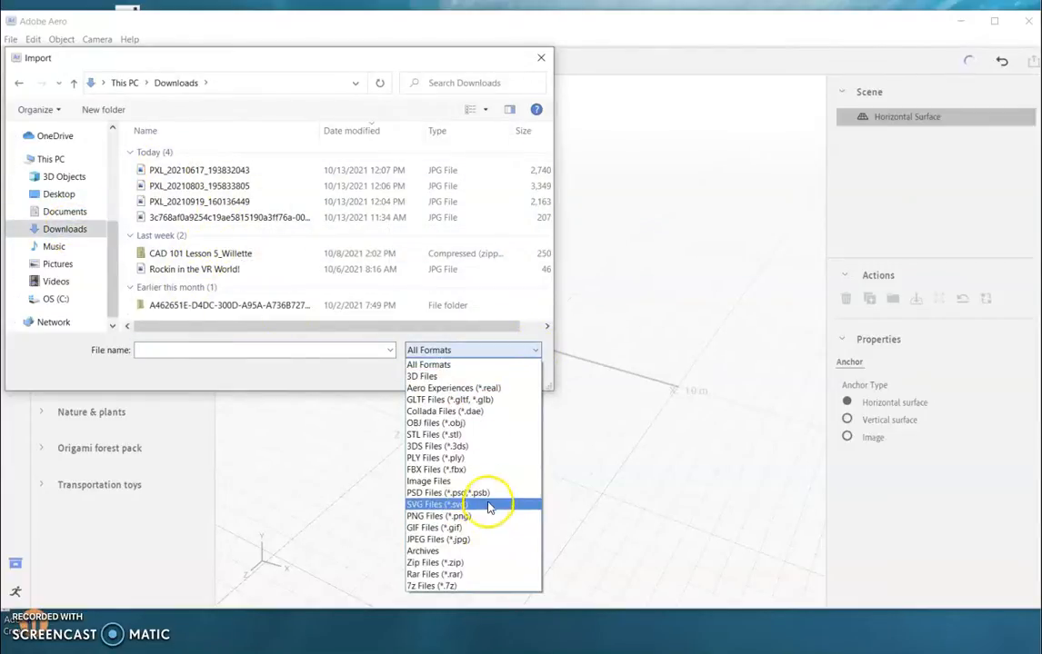
{"action": "left_click", "coordinate": [482, 435]}
{"action": "double_click", "coordinate": [191, 170]}
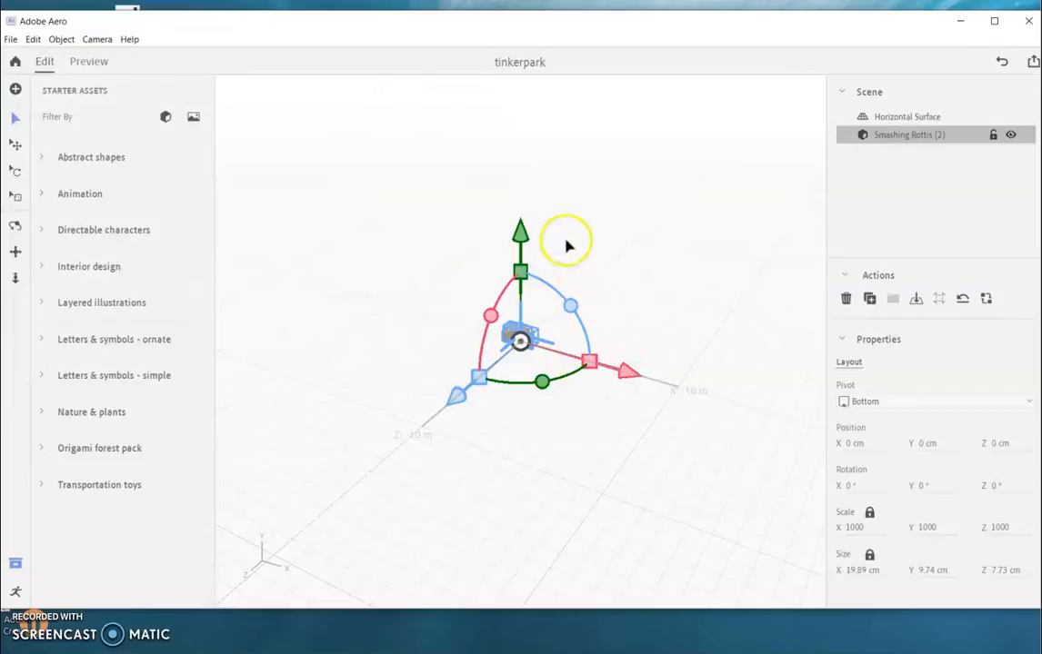
Enlarge the imported Folly Park sign and turn it so the lettering faces the viewer.
{"action": "mouse_move", "coordinate": [628, 372]}
{"action": "left_mouse_down"}
{"action": "mouse_move", "coordinate": [654, 379]}
{"action": "mouse_move", "coordinate": [618, 369]}
{"action": "mouse_move", "coordinate": [627, 371]}
{"action": "left_mouse_up"}
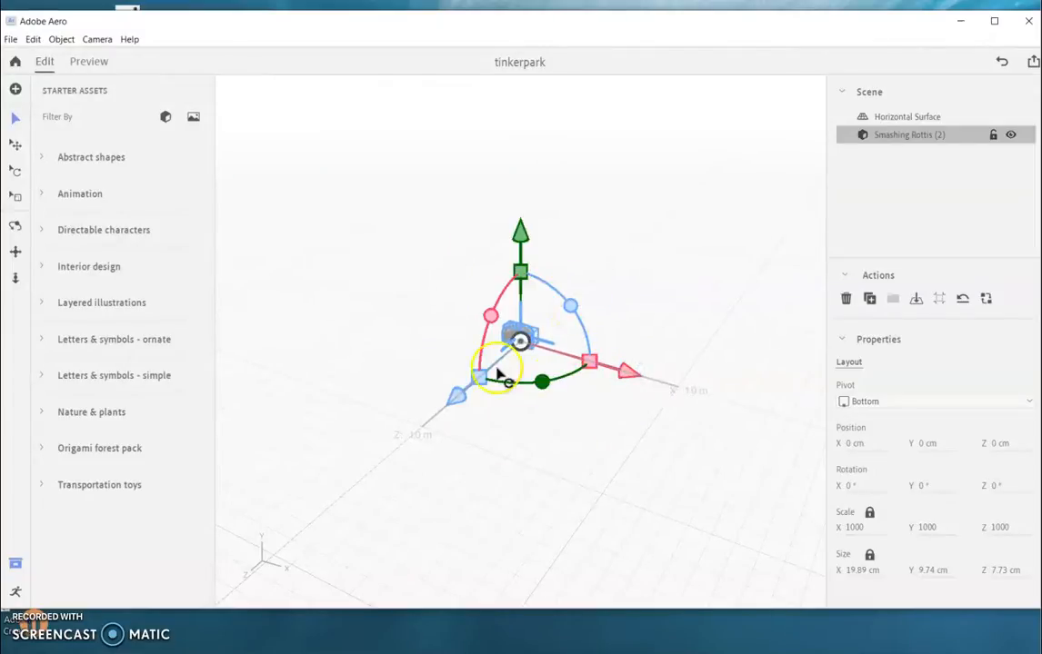
{"action": "left_click_drag", "start_coordinate": [543, 381], "coordinate": [173, 562]}
{"action": "left_click_drag", "start_coordinate": [604, 348], "coordinate": [691, 345]}
{"action": "left_click", "coordinate": [662, 445]}
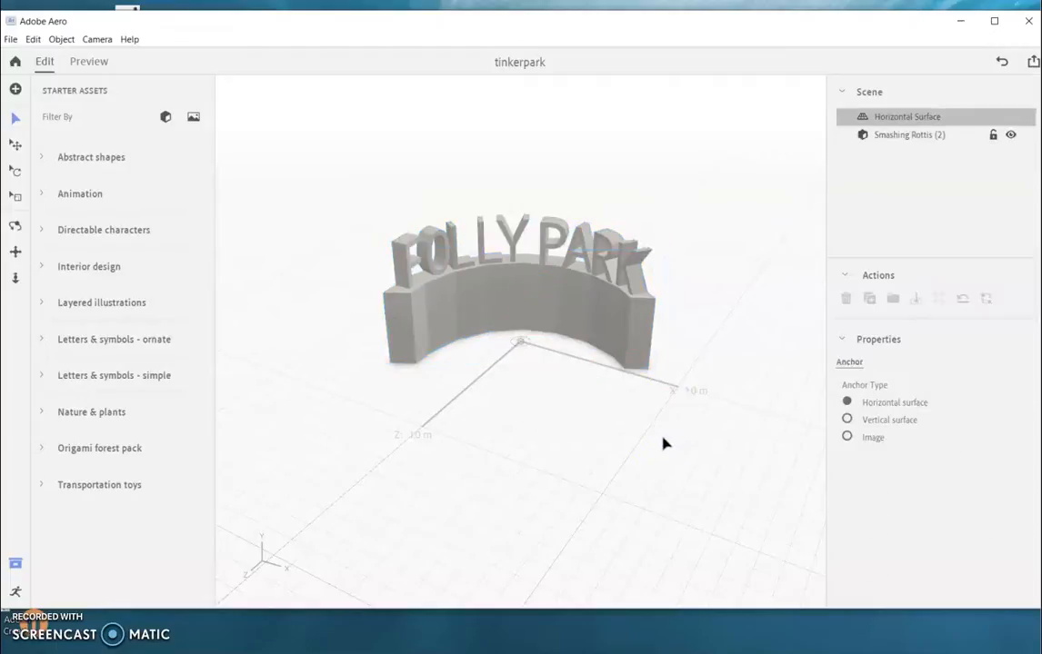
Lock the Smashing Rottis (2) model in the scene.
{"action": "left_click", "coordinate": [992, 136]}
{"action": "left_click", "coordinate": [736, 188]}
{"action": "left_click_drag", "start_coordinate": [607, 318], "coordinate": [602, 218]}
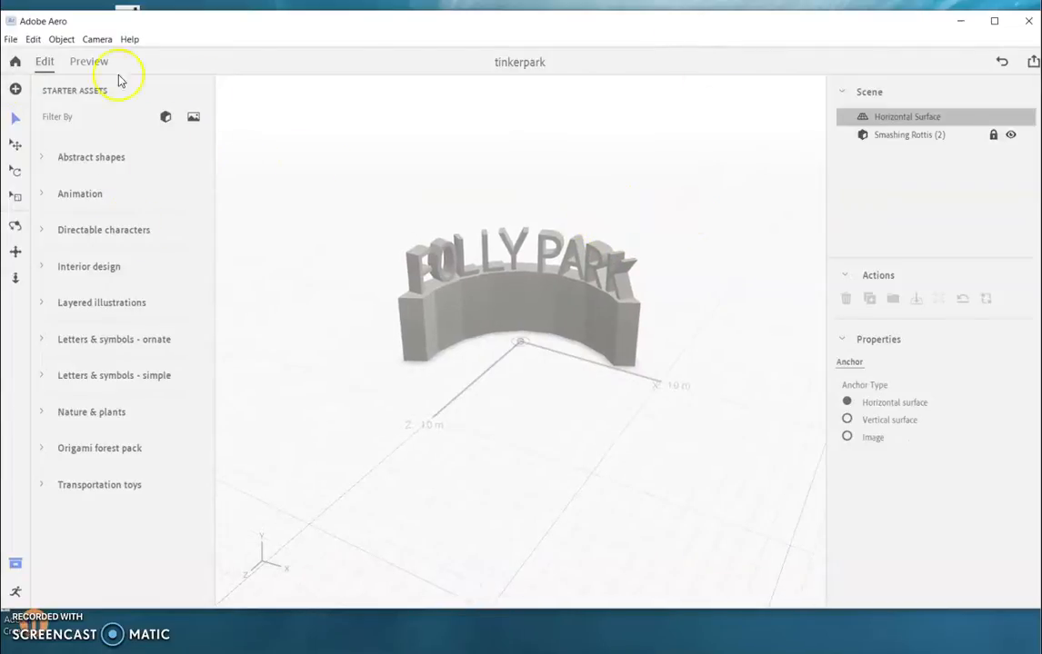
Import the lake photo PXL_20210617_193832043 from the Downloads folder into the scene.
{"action": "left_click", "coordinate": [16, 89]}
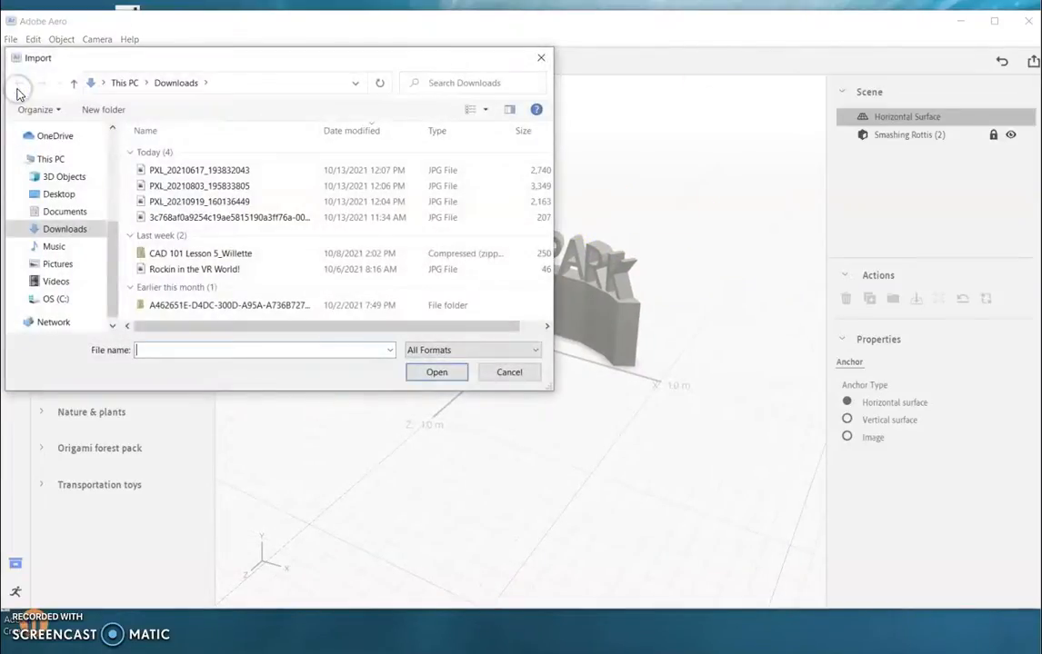
{"action": "double_click", "coordinate": [224, 172]}
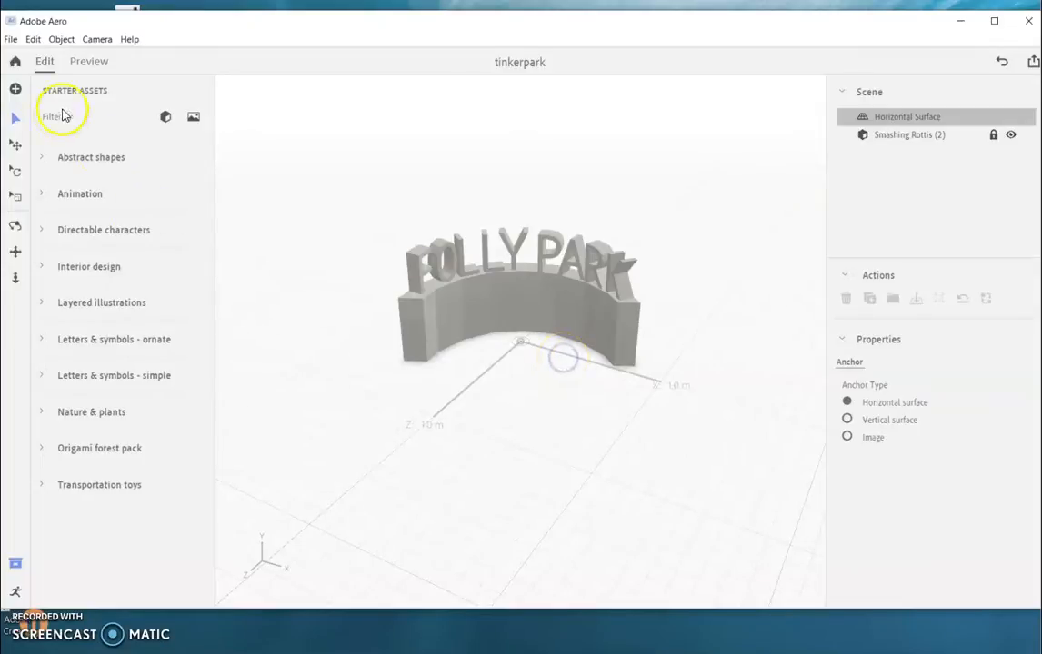
{"action": "left_click", "coordinate": [15, 91]}
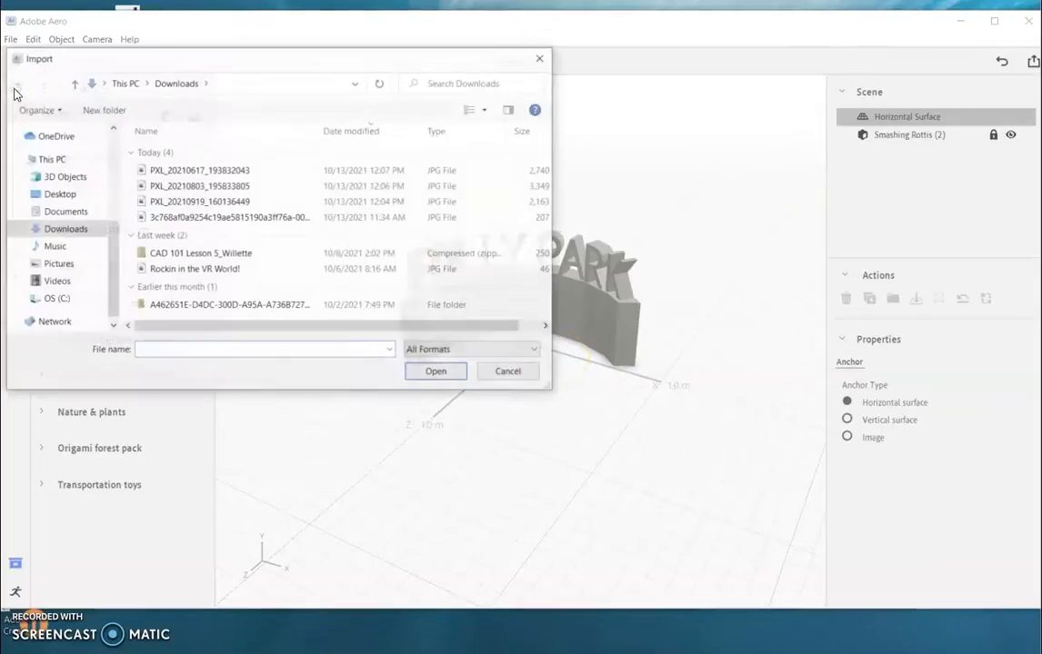
{"action": "left_click", "coordinate": [216, 169]}
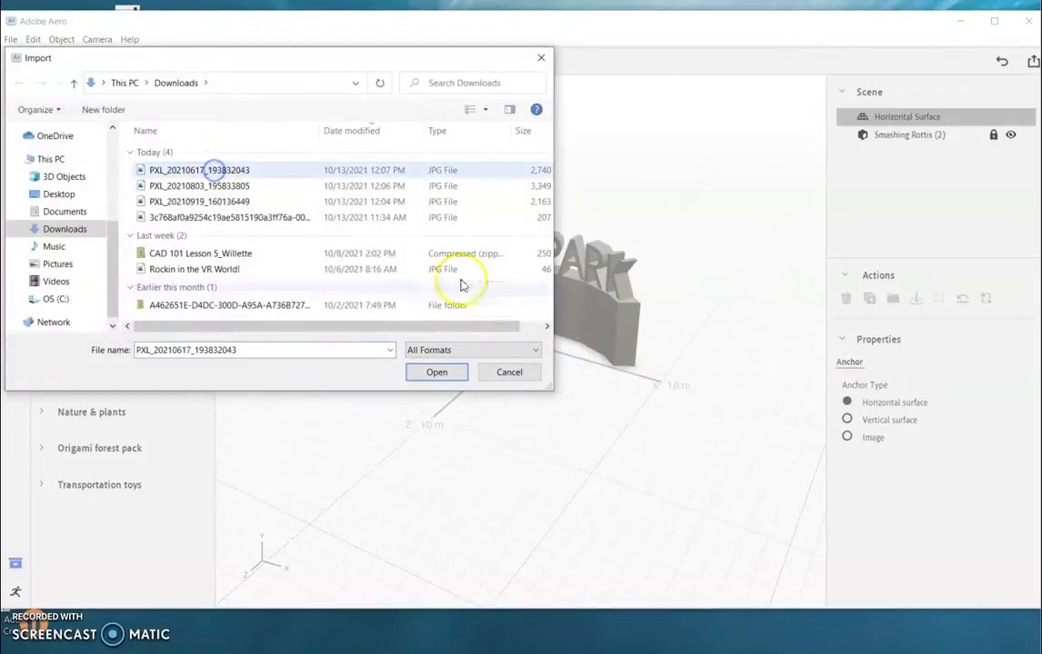
{"action": "left_click", "coordinate": [443, 374]}
{"action": "left_click", "coordinate": [447, 376]}
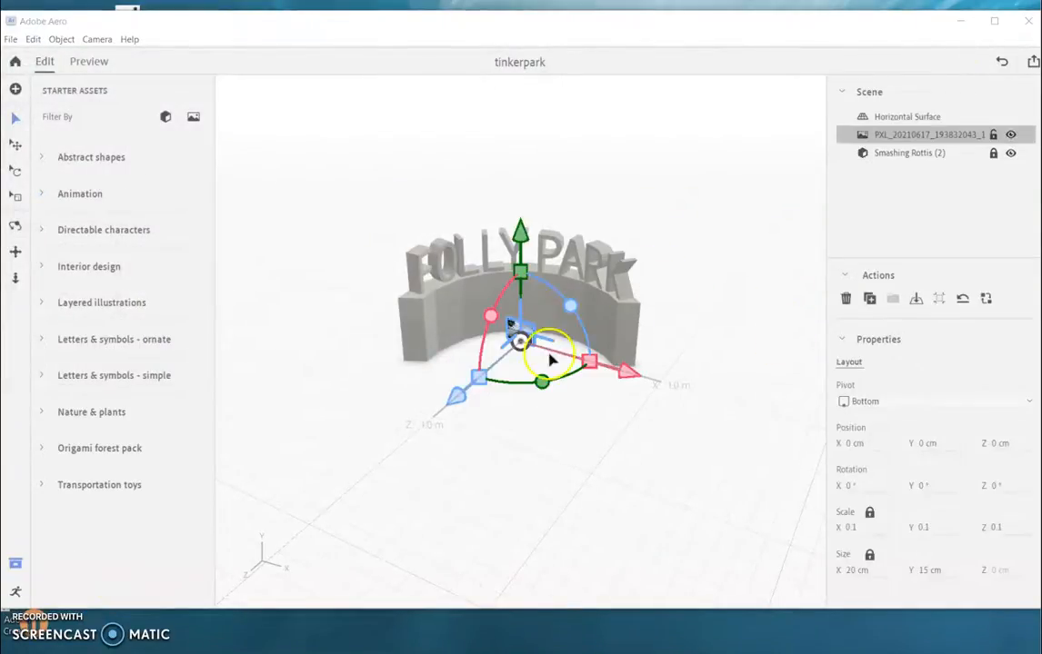
Enlarge the lake photo to scale 2, rotate it about 53.5° around Y, and place it behind the sign.
{"action": "left_click_drag", "start_coordinate": [625, 371], "coordinate": [686, 388]}
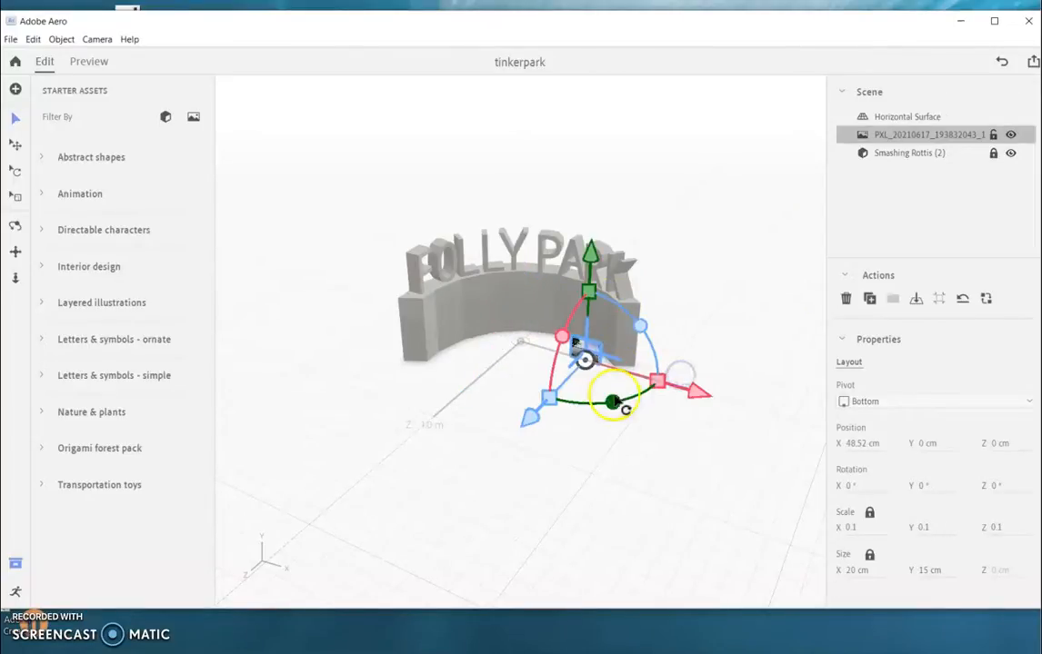
{"action": "left_click_drag", "start_coordinate": [552, 400], "coordinate": [53, 640]}
{"action": "left_click_drag", "start_coordinate": [659, 377], "coordinate": [764, 404]}
{"action": "left_click_drag", "start_coordinate": [646, 399], "coordinate": [708, 361]}
{"action": "left_click_drag", "start_coordinate": [645, 422], "coordinate": [540, 334]}
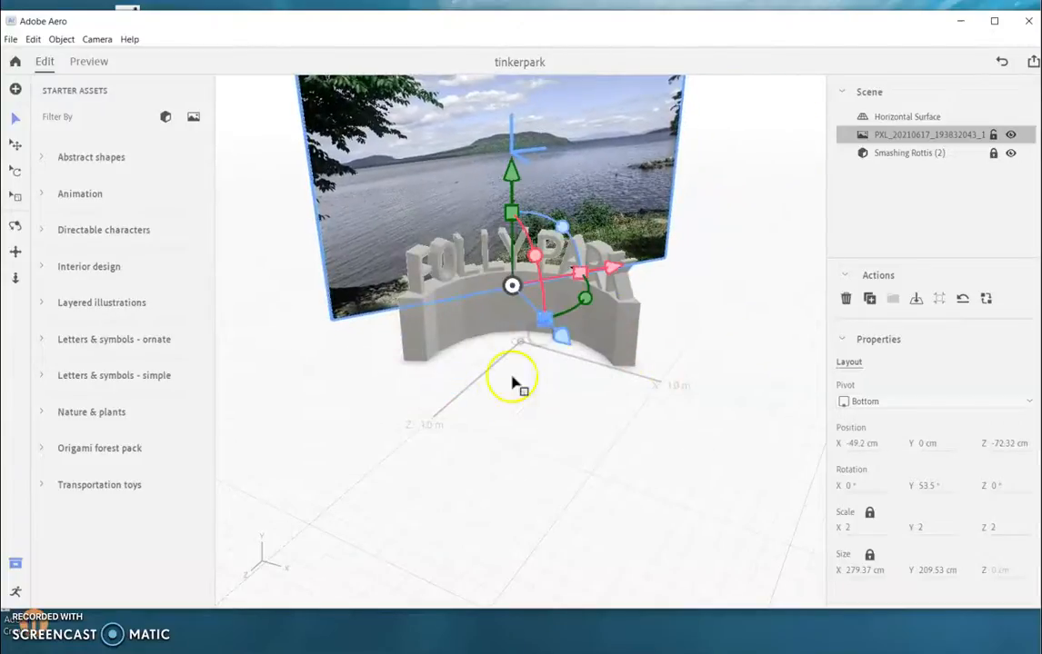
Shift the lake photo behind the sign's left half, at about X -201.5 cm and Z -83.6 cm.
{"action": "right_click_drag", "start_coordinate": [523, 449], "coordinate": [524, 408]}
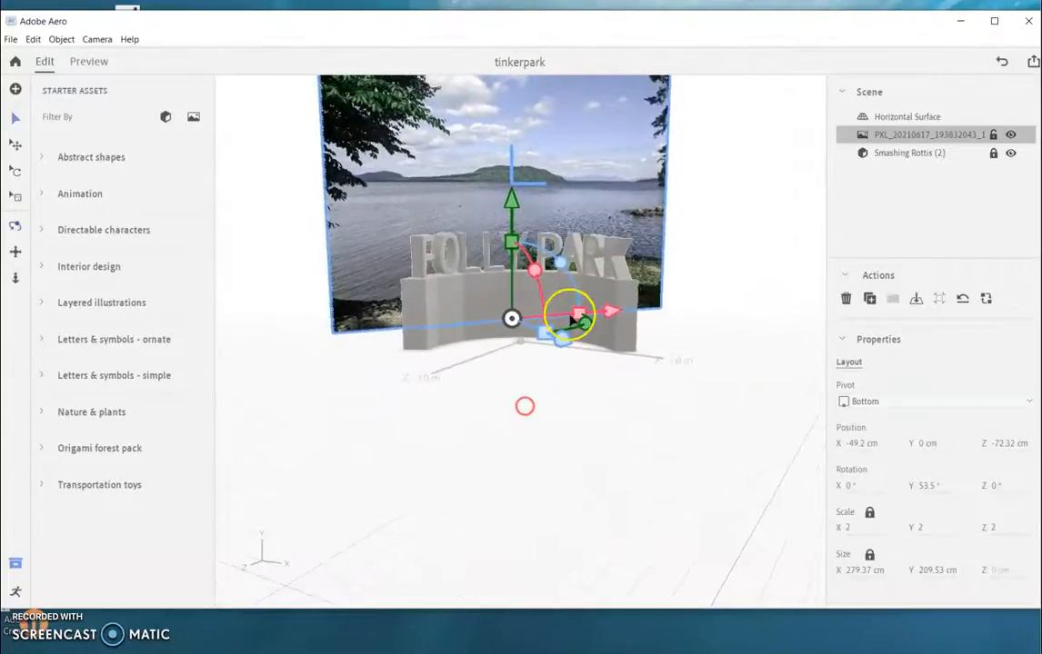
{"action": "left_click_drag", "start_coordinate": [613, 314], "coordinate": [527, 330]}
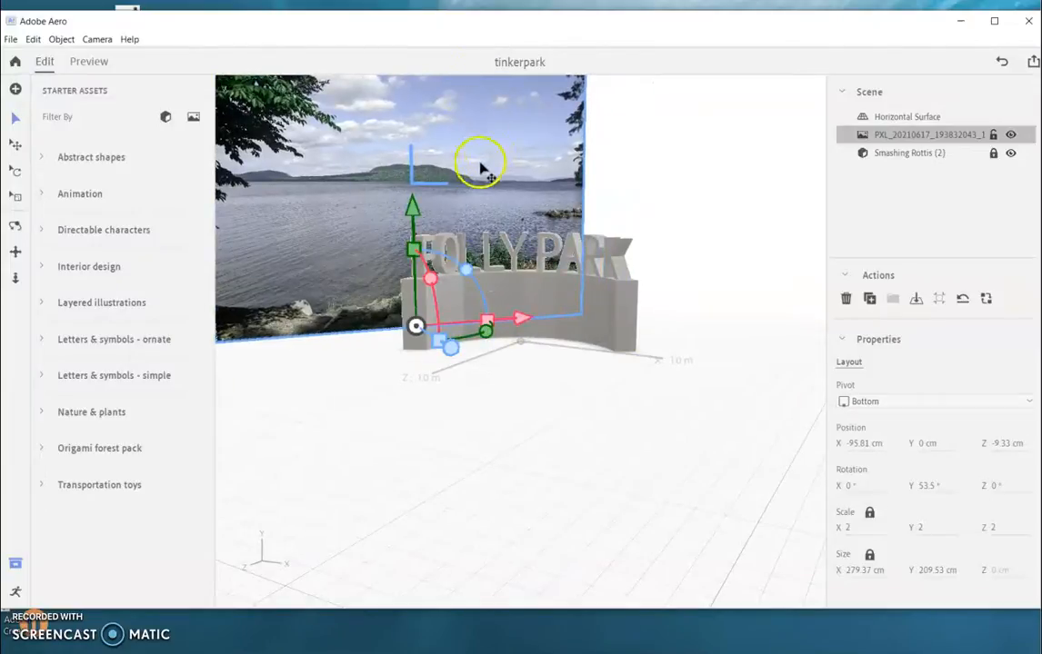
{"action": "left_click_drag", "start_coordinate": [488, 156], "coordinate": [485, 161]}
{"action": "left_click_drag", "start_coordinate": [379, 303], "coordinate": [488, 339]}
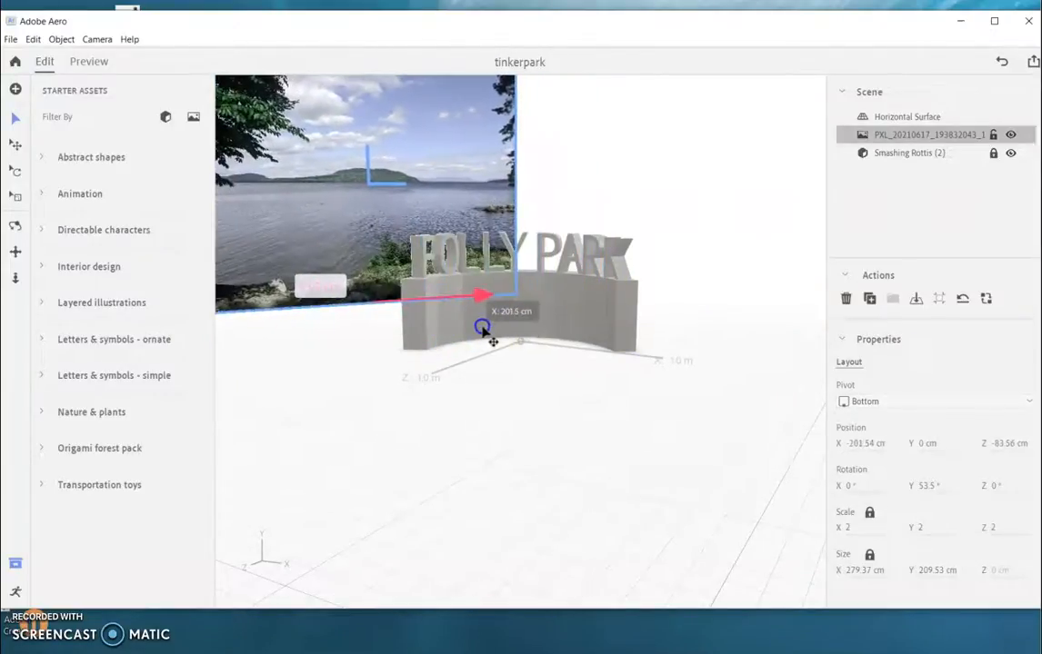
Duplicate the lake photo and place the copy, mirrored, edge to edge with the original behind the sign's right half.
{"action": "left_click", "coordinate": [32, 40]}
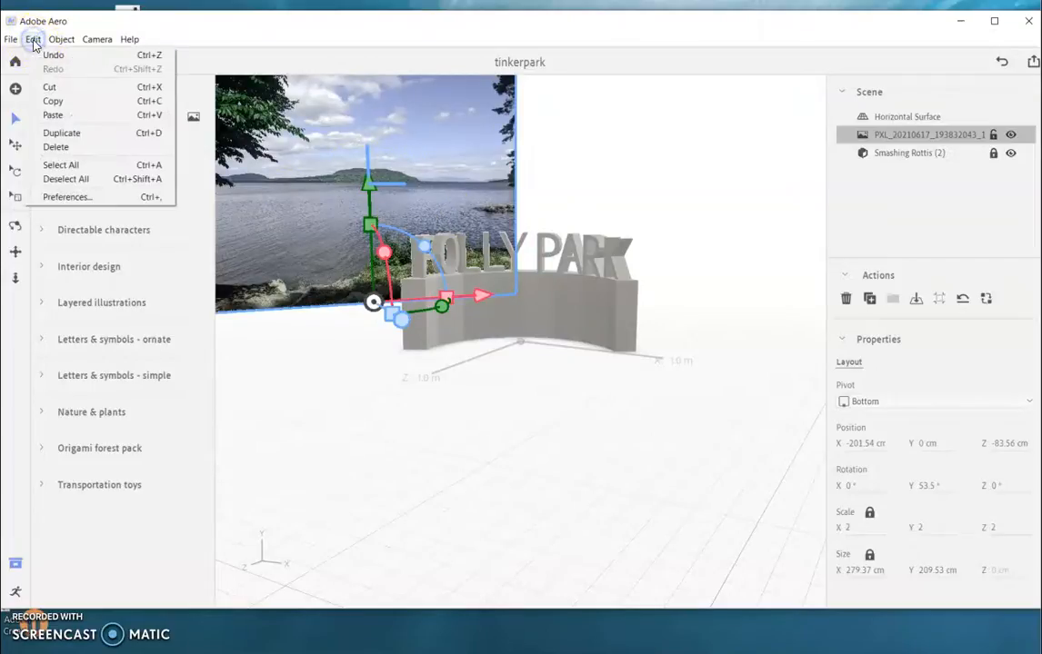
{"action": "left_click", "coordinate": [89, 133]}
{"action": "left_click_drag", "start_coordinate": [491, 296], "coordinate": [1019, 268]}
{"action": "mouse_move", "coordinate": [759, 218]}
{"action": "left_mouse_down"}
{"action": "mouse_move", "coordinate": [758, 207]}
{"action": "mouse_move", "coordinate": [752, 218]}
{"action": "left_mouse_up"}
{"action": "left_click_drag", "start_coordinate": [545, 296], "coordinate": [543, 291]}
{"action": "left_click", "coordinate": [548, 393]}
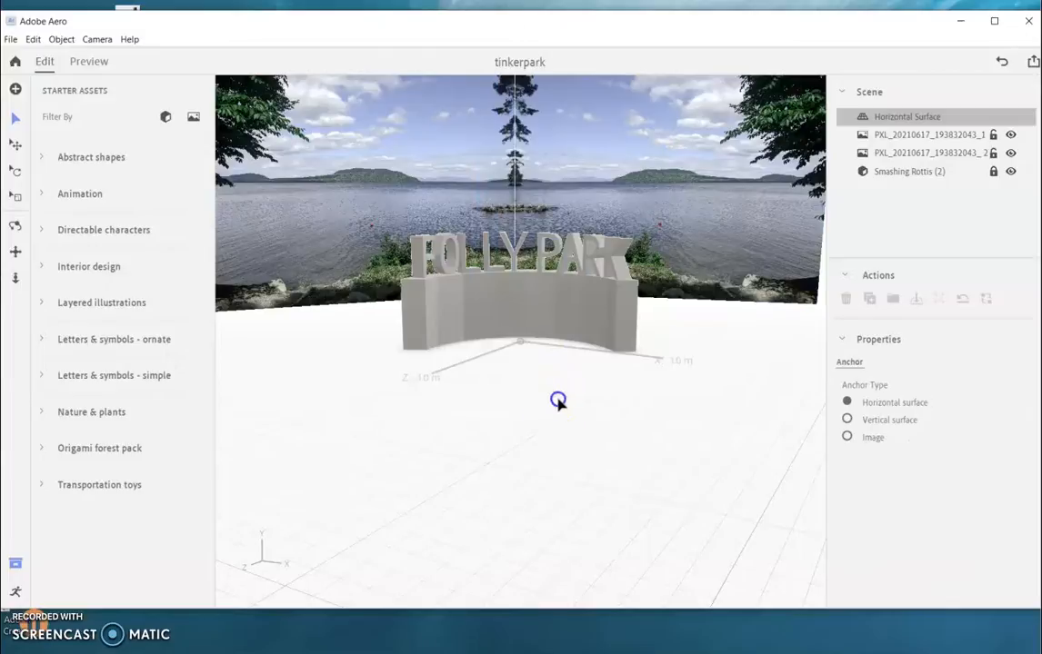
Fine-tune the placement of both lake photos so they join into one continuous backdrop behind the sign.
{"action": "left_click", "coordinate": [703, 196]}
{"action": "mouse_move", "coordinate": [543, 298]}
{"action": "left_mouse_down"}
{"action": "mouse_move", "coordinate": [530, 292]}
{"action": "mouse_move", "coordinate": [545, 292]}
{"action": "left_mouse_up"}
{"action": "left_click", "coordinate": [522, 400]}
{"action": "left_click", "coordinate": [480, 167]}
{"action": "left_click_drag", "start_coordinate": [476, 296], "coordinate": [464, 336]}
{"action": "left_click", "coordinate": [535, 417]}
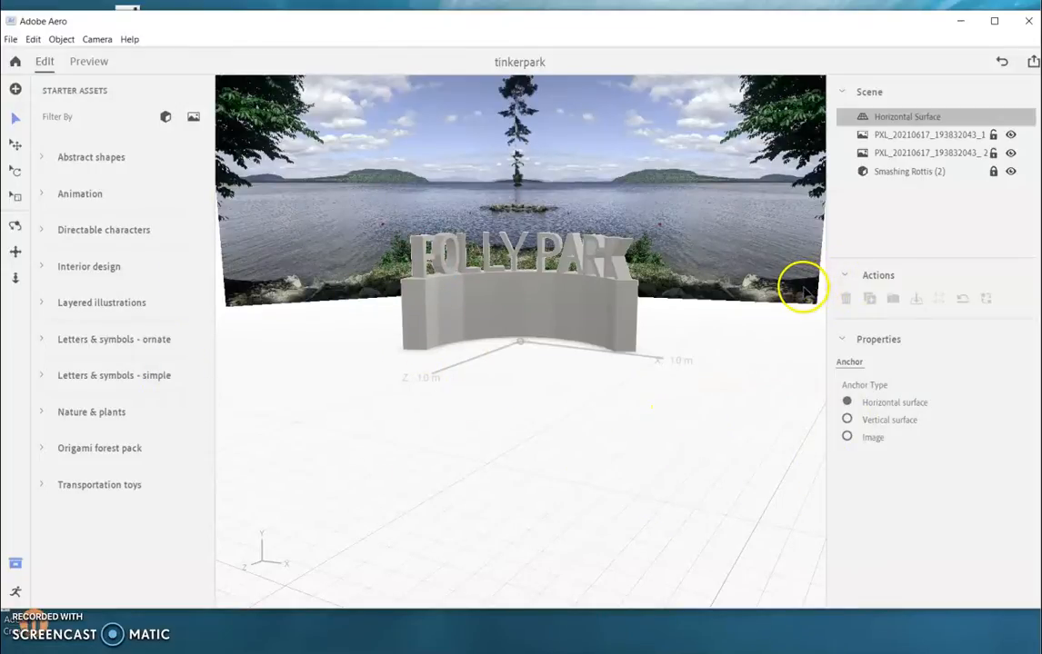
Import the grass photo PXL_20210803_195833805 from Downloads and enlarge it to scale 0.7 at about X 56.7 cm.
{"action": "left_click", "coordinate": [15, 89]}
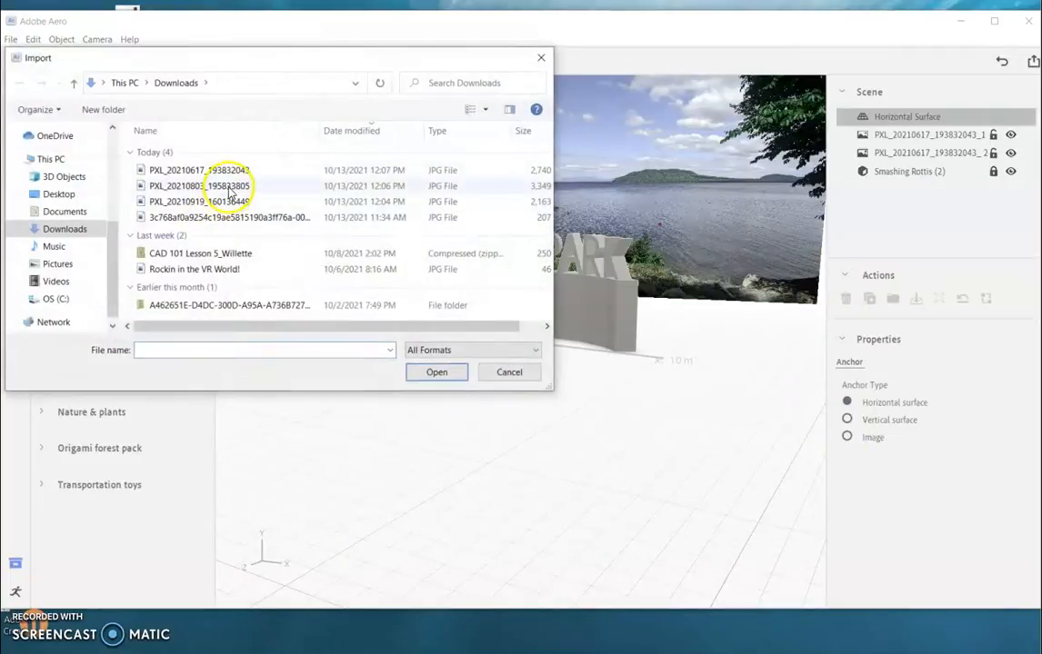
{"action": "left_click", "coordinate": [232, 187]}
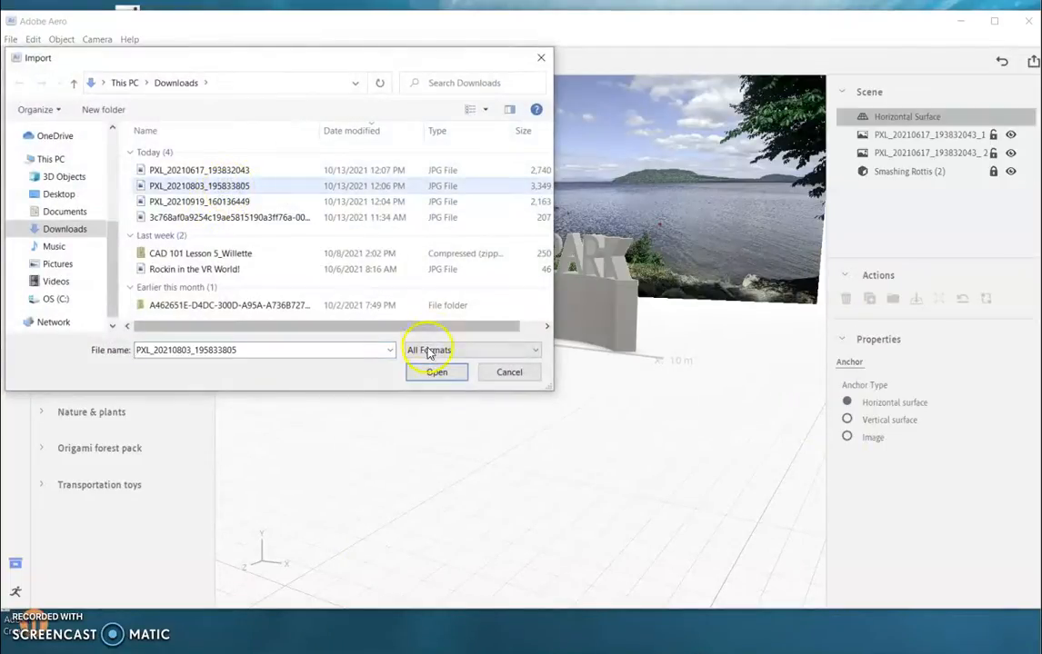
{"action": "left_click", "coordinate": [437, 373]}
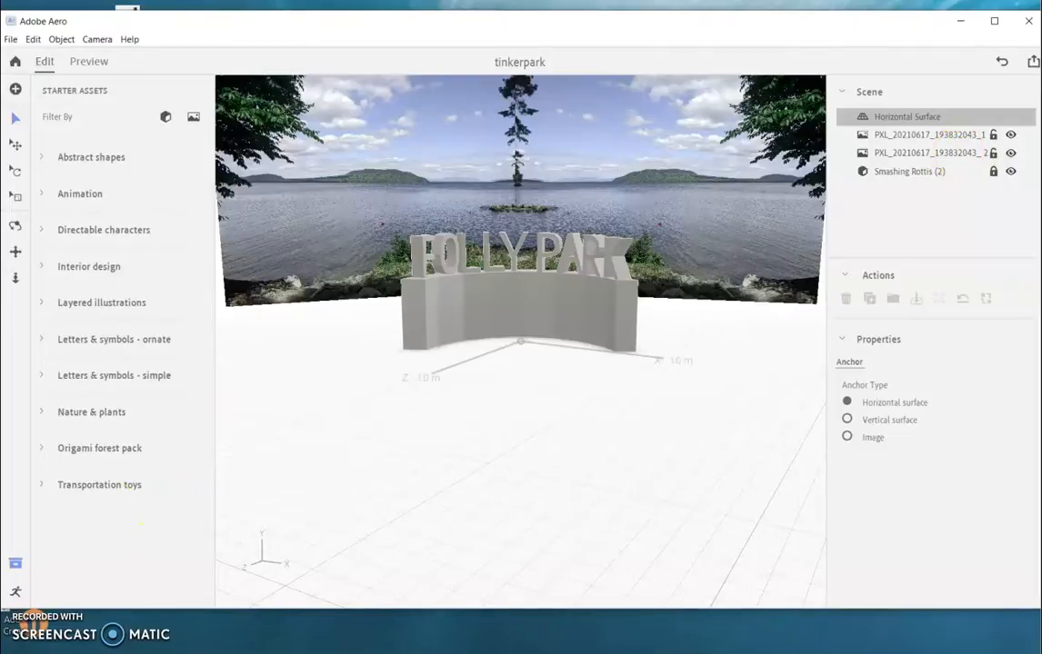
{"action": "left_click", "coordinate": [604, 320]}
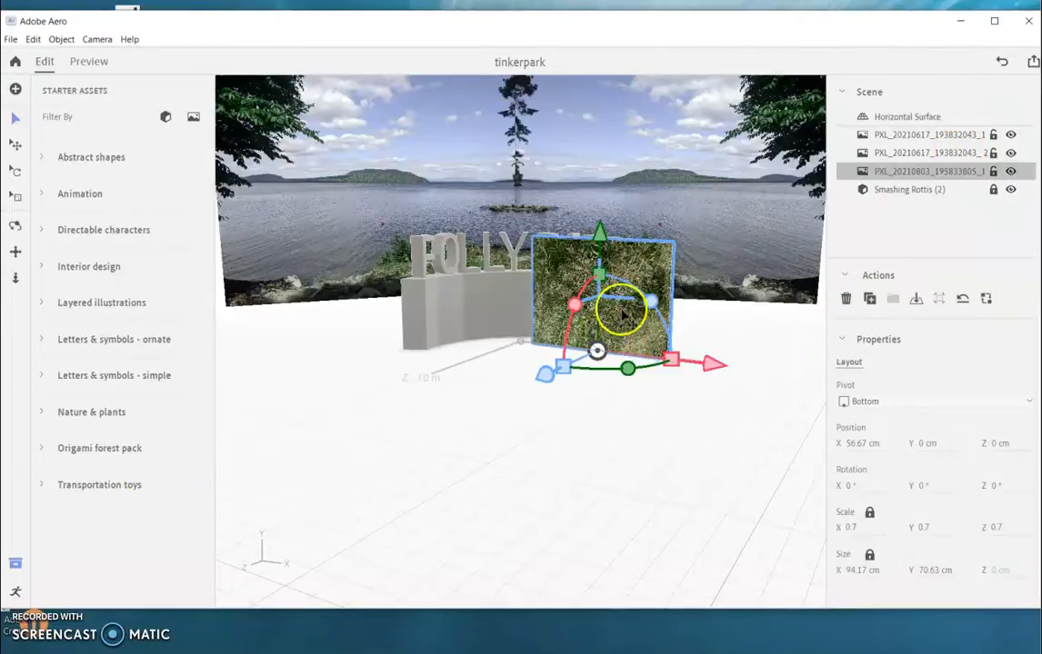
Lay the grass photo flat with an X rotation of about 268.8° and enlarge it to scale 5.4.
{"action": "left_click_drag", "start_coordinate": [574, 305], "coordinate": [610, 298]}
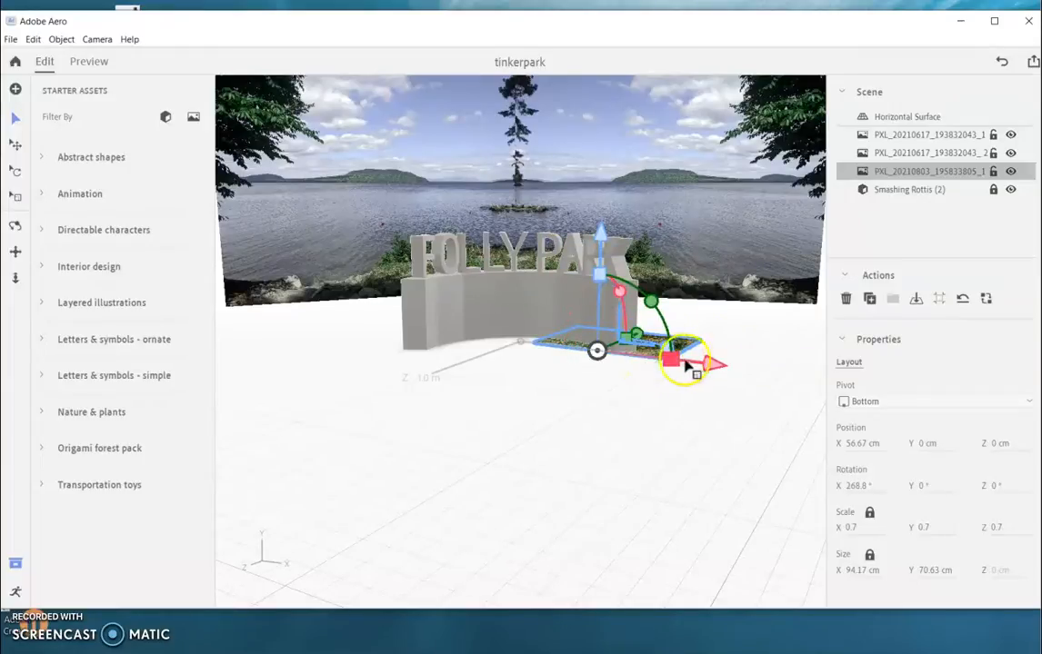
{"action": "left_click_drag", "start_coordinate": [673, 363], "coordinate": [949, 432]}
{"action": "left_click_drag", "start_coordinate": [632, 345], "coordinate": [653, 342]}
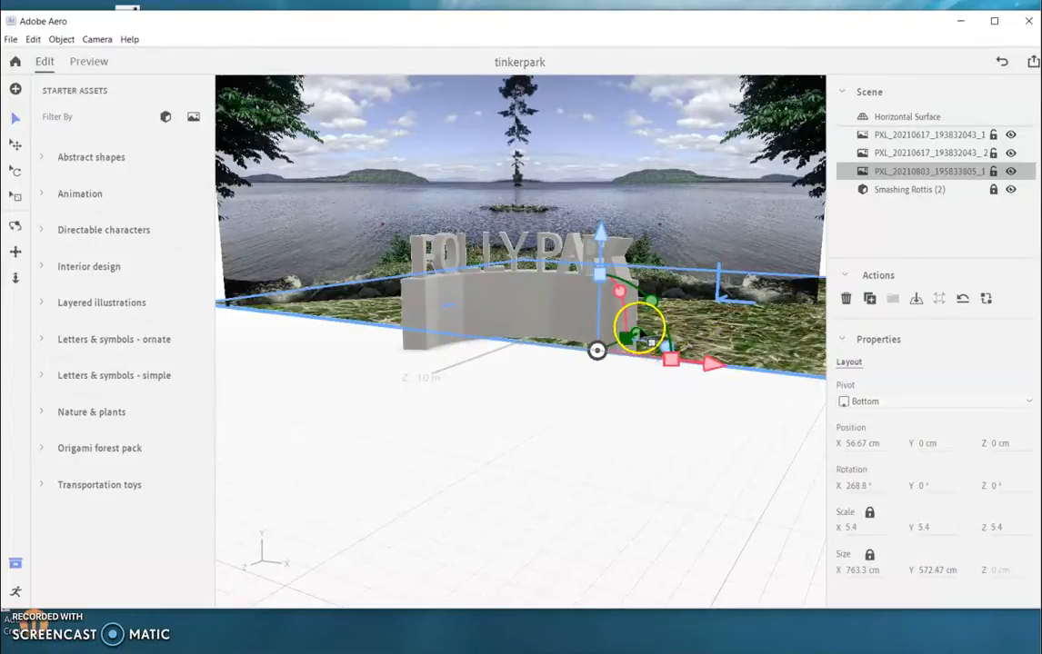
Move the grass photo to about X 144.8 cm and Z 115.9 cm, and reduce it to scale 4.7.
{"action": "left_click_drag", "start_coordinate": [708, 357], "coordinate": [876, 371]}
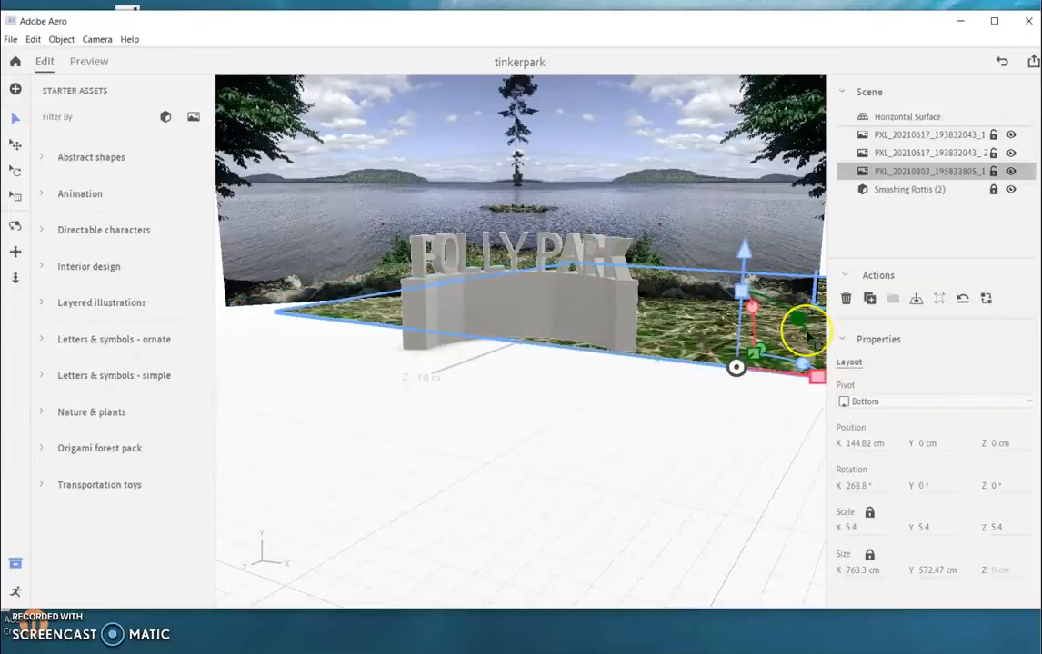
{"action": "left_click_drag", "start_coordinate": [760, 352], "coordinate": [739, 409]}
{"action": "right_click_drag", "start_coordinate": [724, 419], "coordinate": [716, 451]}
{"action": "left_click_drag", "start_coordinate": [761, 357], "coordinate": [688, 411]}
{"action": "left_click_drag", "start_coordinate": [727, 520], "coordinate": [714, 513]}
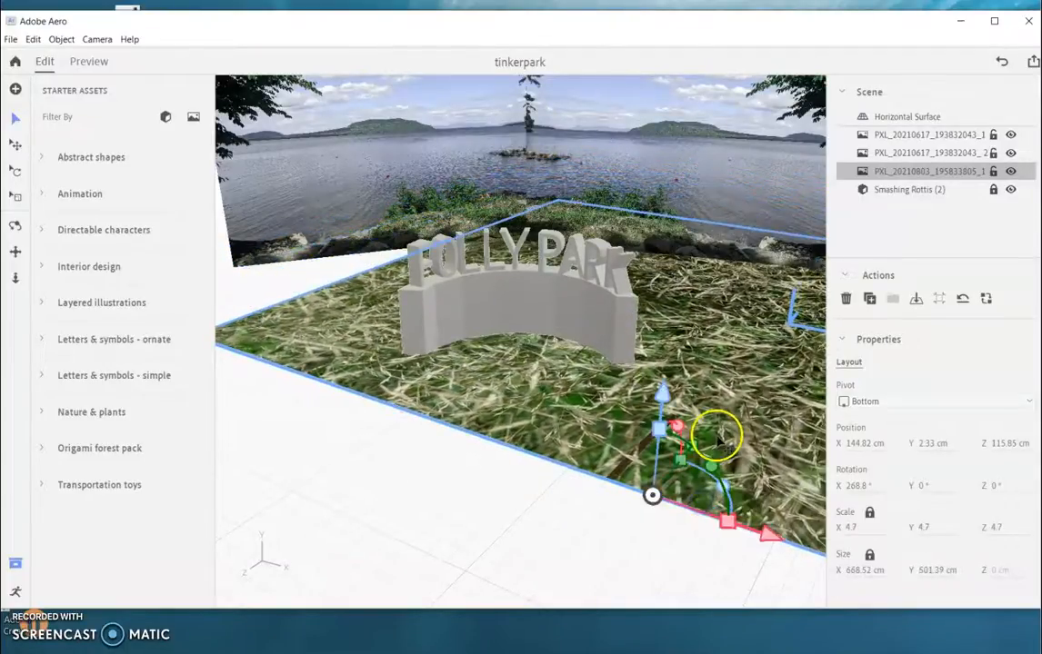
Center the grass photo beneath the sign as ground, at about X -9.7 cm, Y 6.6 cm and Z 151.3 cm.
{"action": "left_click_drag", "start_coordinate": [680, 395], "coordinate": [613, 389]}
{"action": "left_click_drag", "start_coordinate": [595, 556], "coordinate": [625, 509]}
{"action": "left_click", "coordinate": [728, 565]}
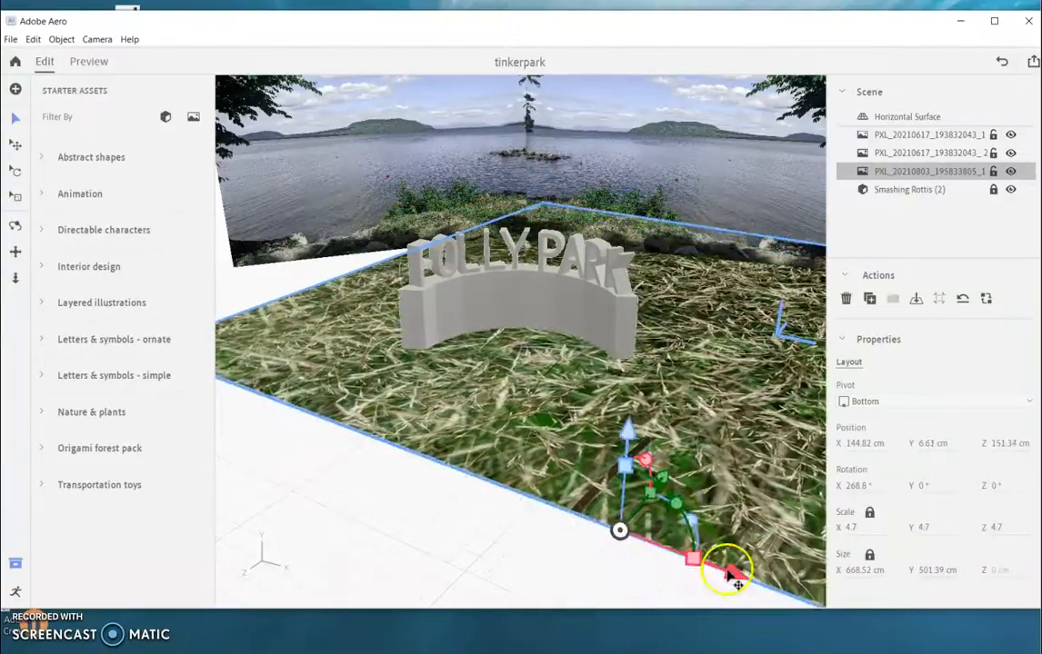
{"action": "left_click_drag", "start_coordinate": [741, 586], "coordinate": [400, 453]}
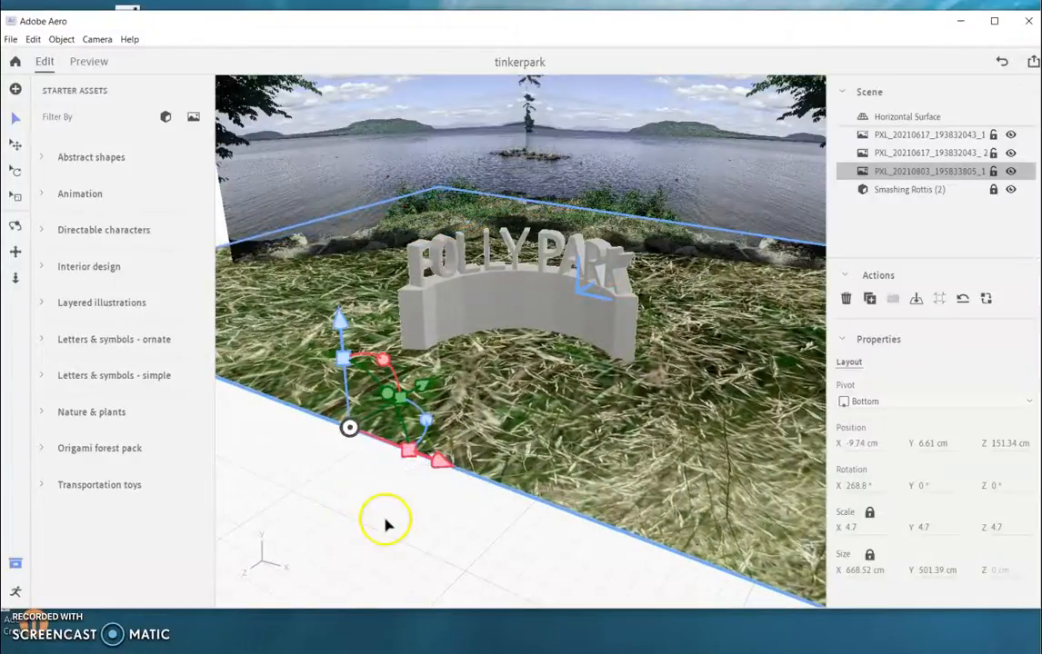
Lock both lake backdrop photos and the grass ground photo so they cannot be moved.
{"action": "left_click", "coordinate": [422, 562]}
{"action": "right_click_drag", "start_coordinate": [405, 561], "coordinate": [400, 520]}
{"action": "scroll", "coordinate": [559, 226], "scroll_direction": "down", "scroll_amount": 1}
{"action": "scroll", "coordinate": [581, 220], "scroll_direction": "up", "scroll_amount": 4}
{"action": "scroll", "coordinate": [600, 222], "scroll_direction": "up", "scroll_amount": 4}
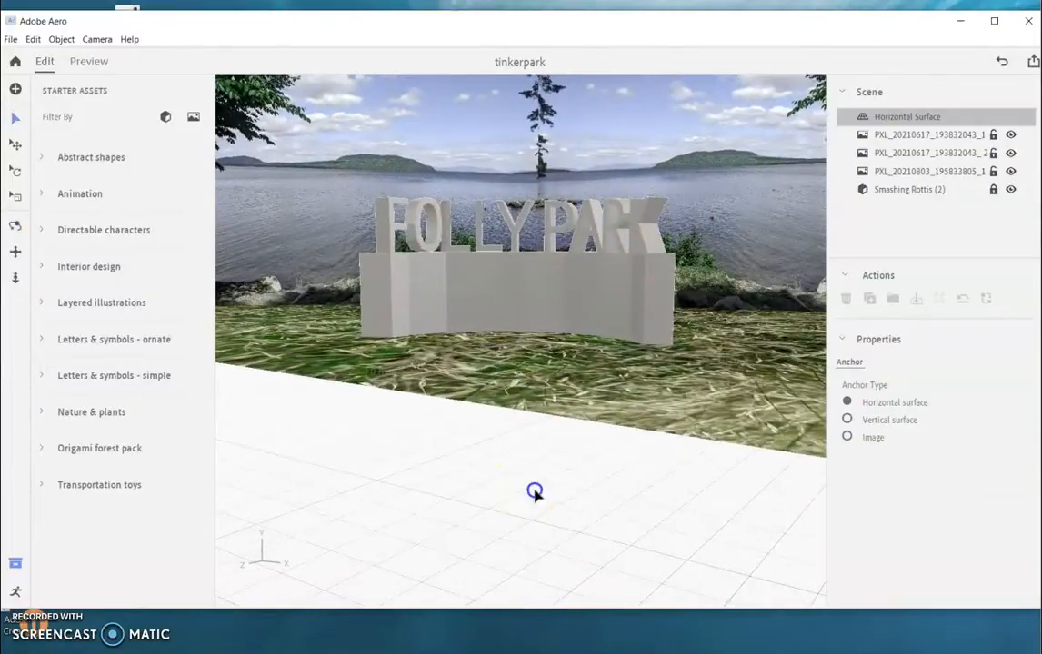
{"action": "left_click", "coordinate": [993, 135]}
{"action": "left_click", "coordinate": [993, 153]}
{"action": "left_click", "coordinate": [992, 171]}
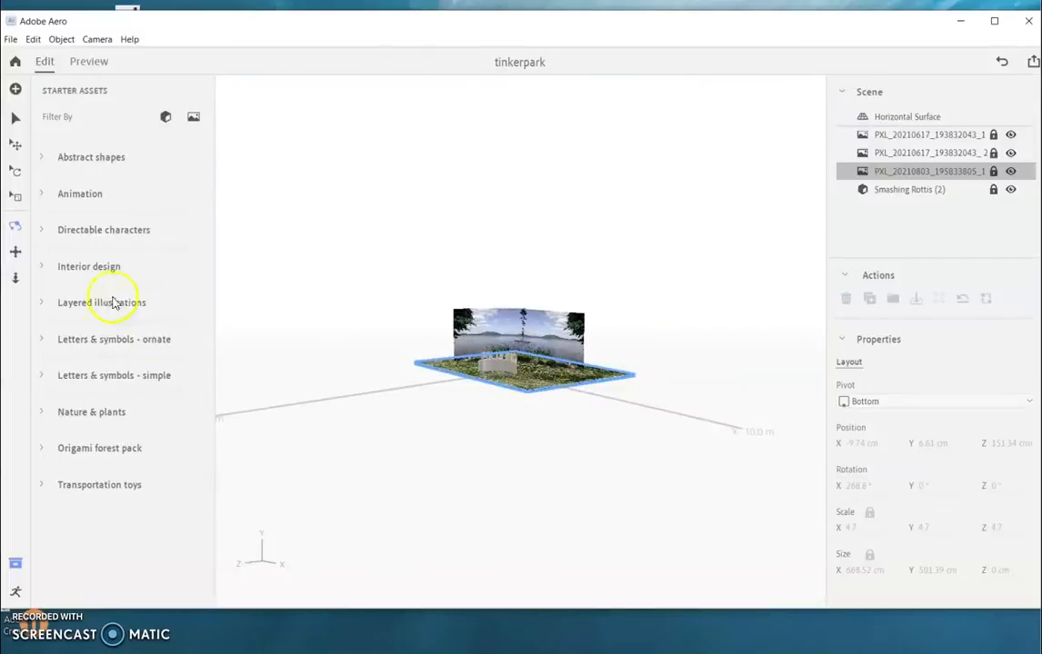
Add the animated Armadillo starter asset on the grass in front of the Folly Park sign.
{"action": "left_click_drag", "start_coordinate": [566, 377], "coordinate": [545, 345]}
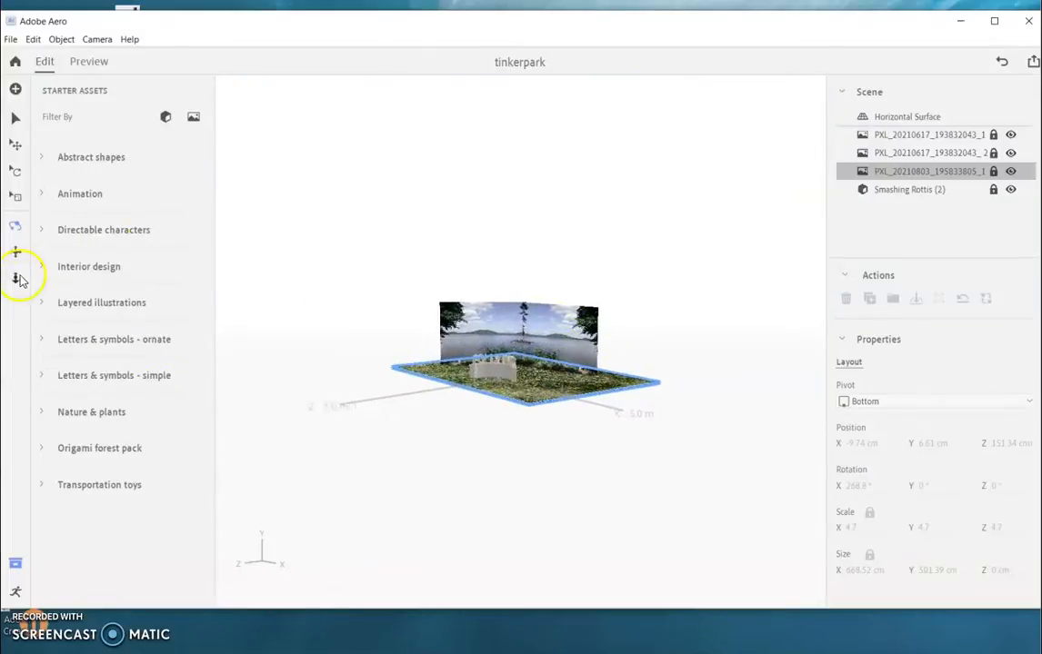
{"action": "left_click", "coordinate": [16, 280]}
{"action": "left_click_drag", "start_coordinate": [420, 358], "coordinate": [543, 454]}
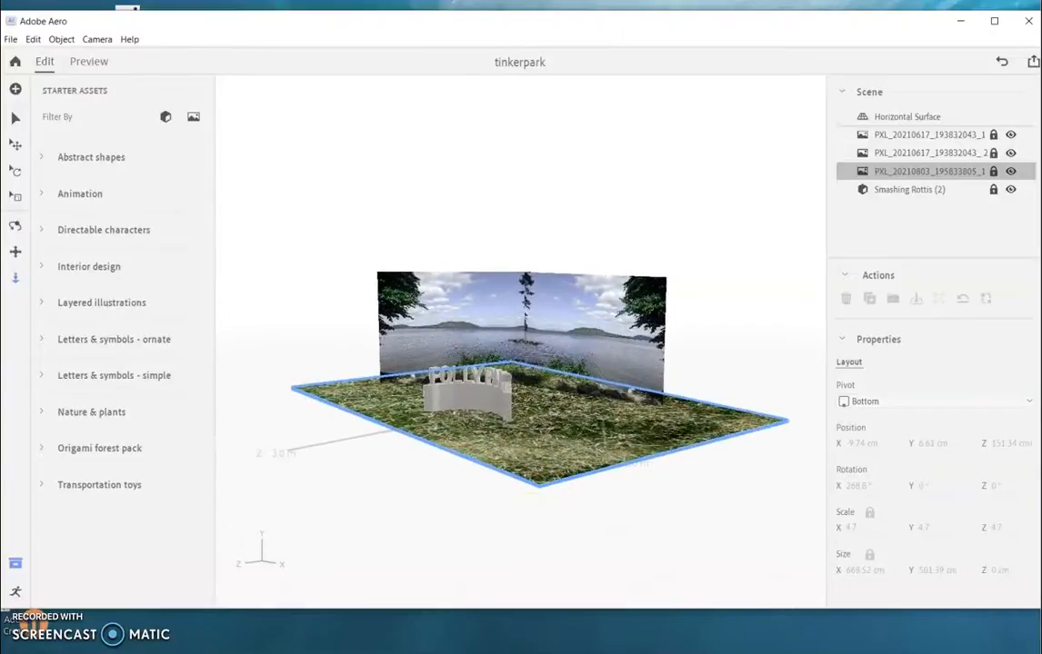
{"action": "left_click", "coordinate": [16, 227]}
{"action": "left_click_drag", "start_coordinate": [442, 424], "coordinate": [99, 355]}
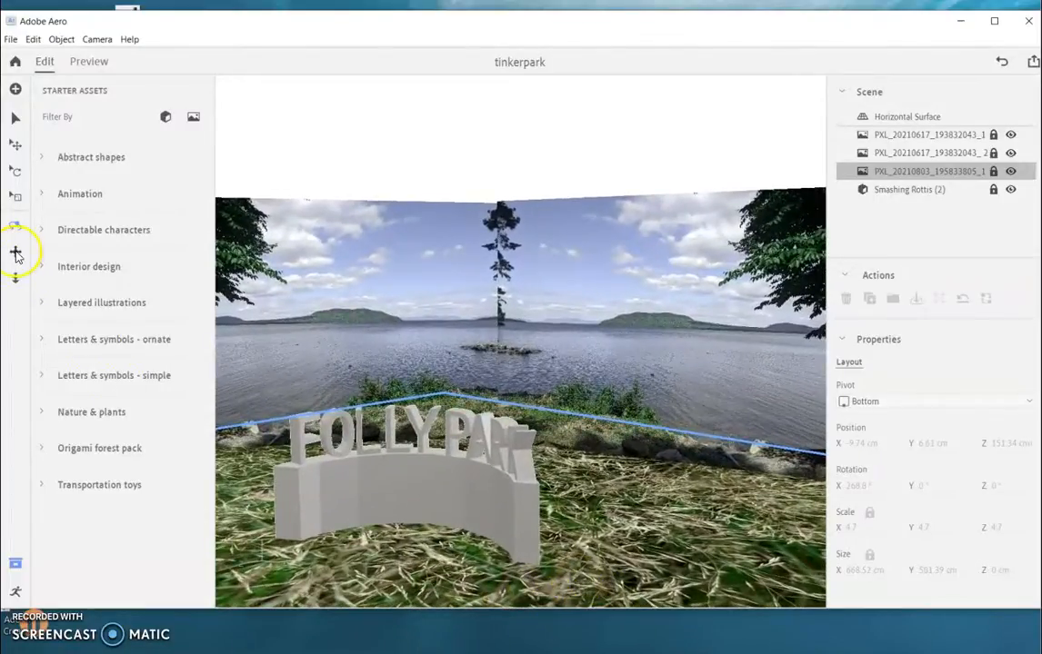
{"action": "left_click_drag", "start_coordinate": [573, 474], "coordinate": [742, 433]}
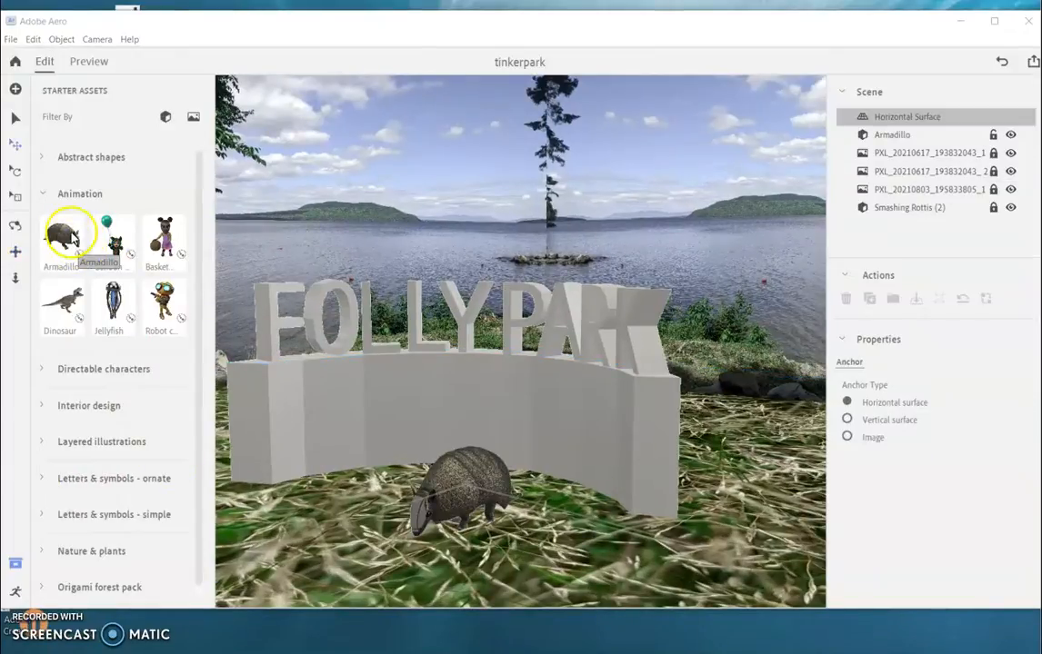
Enlarge the armadillo proportionally to an X size of 30 cm, and deselect it.
{"action": "left_click", "coordinate": [456, 478]}
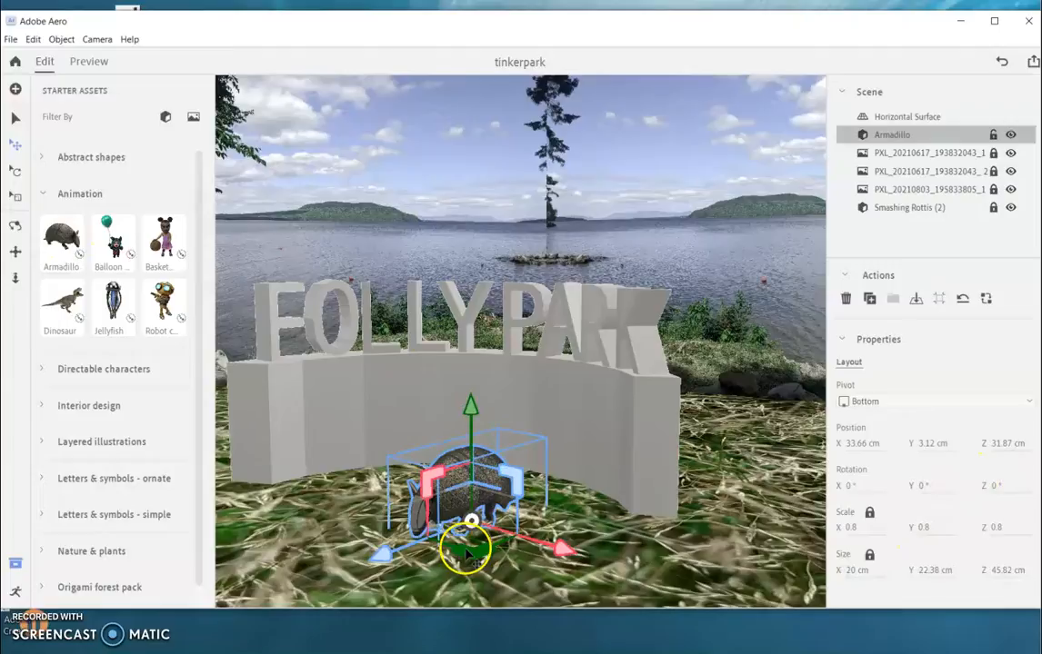
{"action": "left_click", "coordinate": [860, 570]}
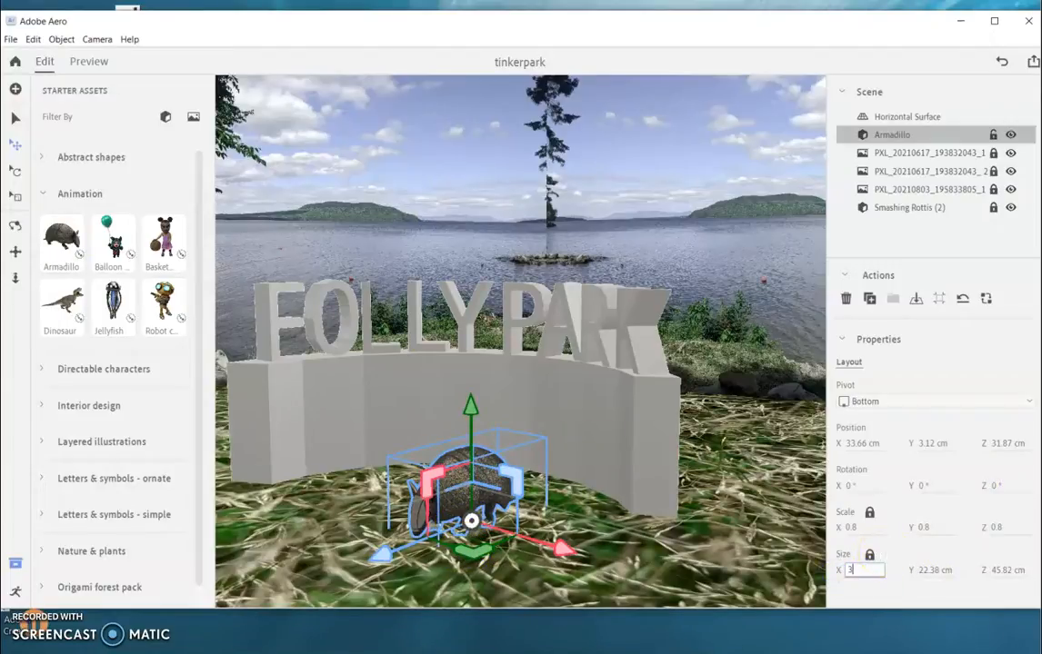
{"action": "key", "text": "Return"}
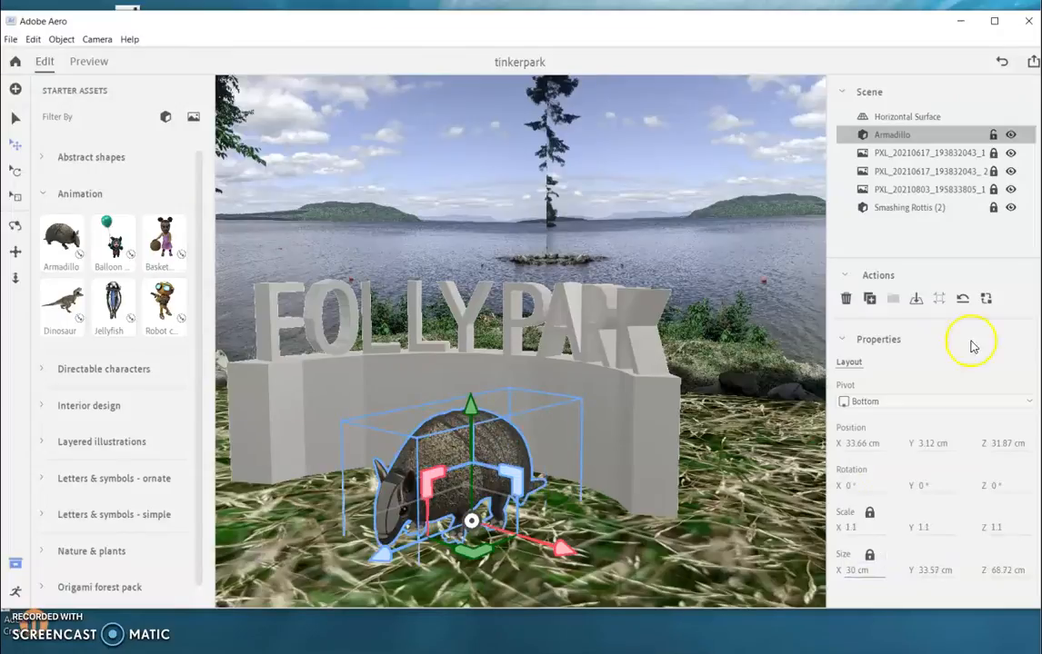
{"action": "left_click", "coordinate": [699, 216]}
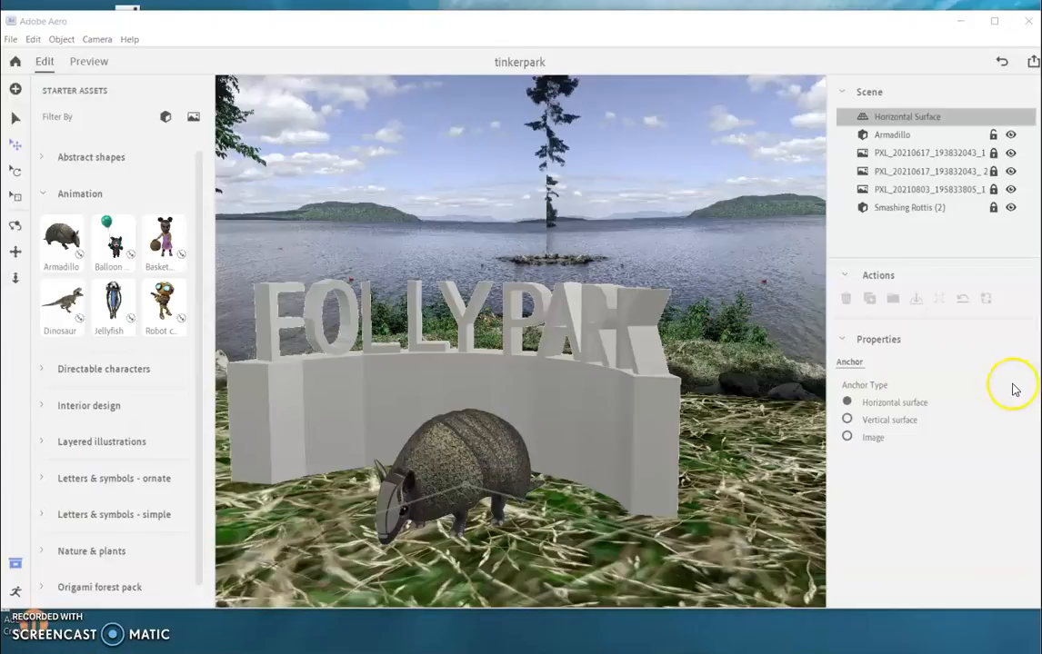
Give the armadillo a Start trigger with a Bounce action in its behaviors.
{"action": "left_click", "coordinate": [17, 592]}
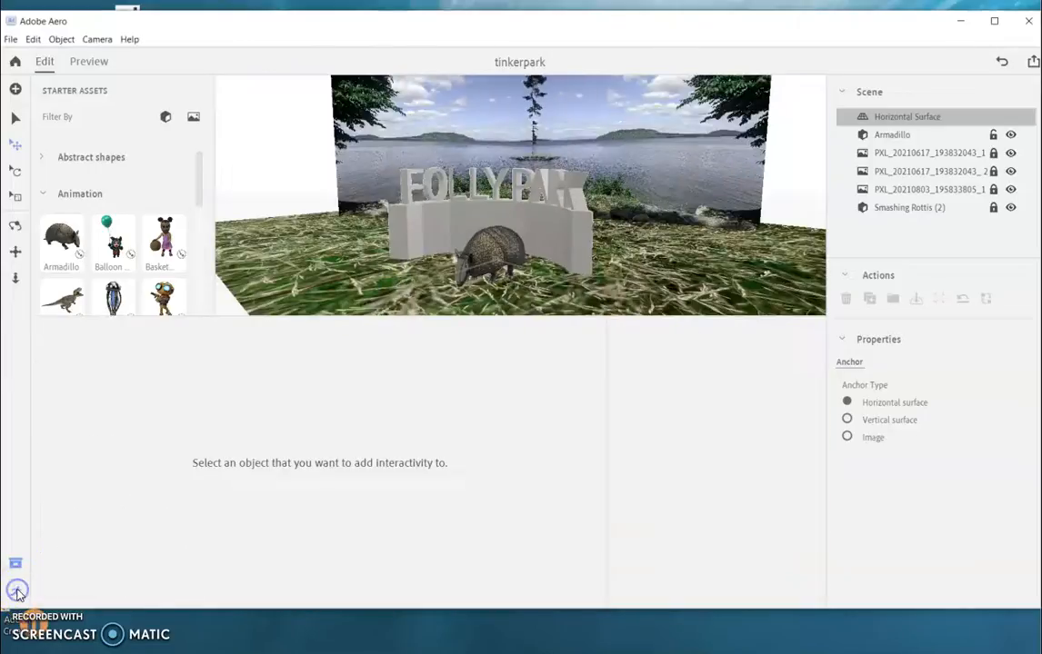
{"action": "left_click", "coordinate": [483, 247]}
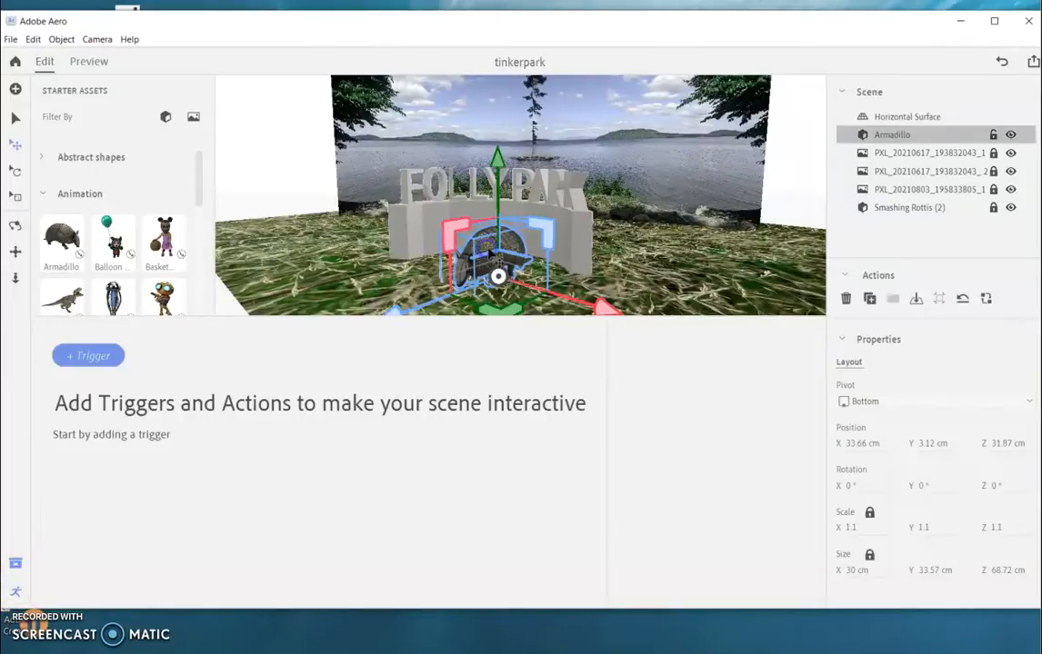
{"action": "left_click", "coordinate": [98, 358]}
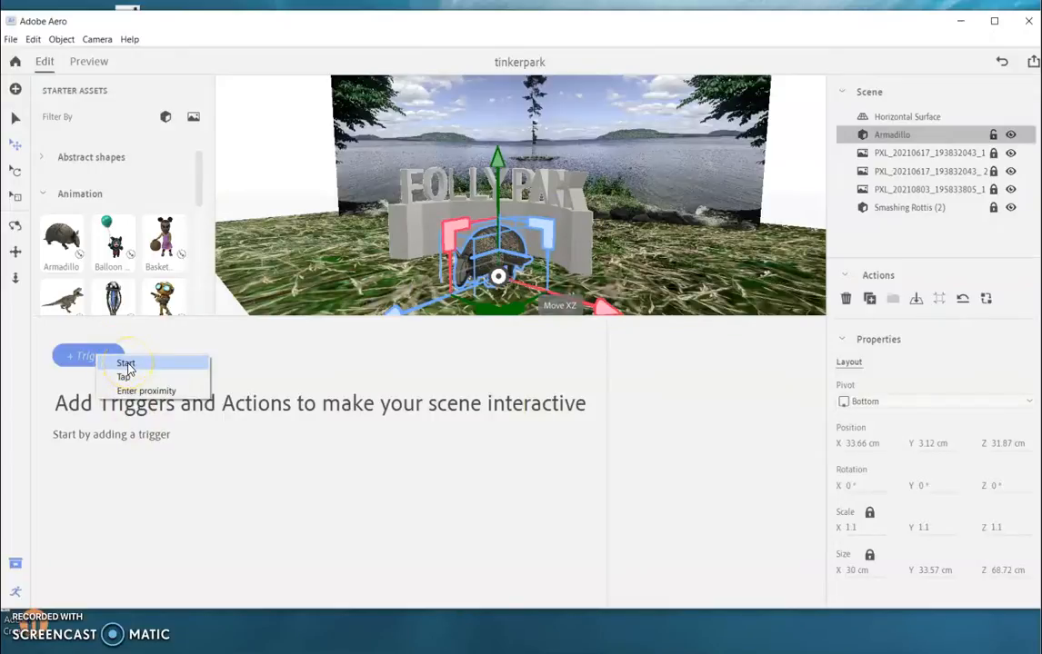
{"action": "left_click", "coordinate": [127, 365]}
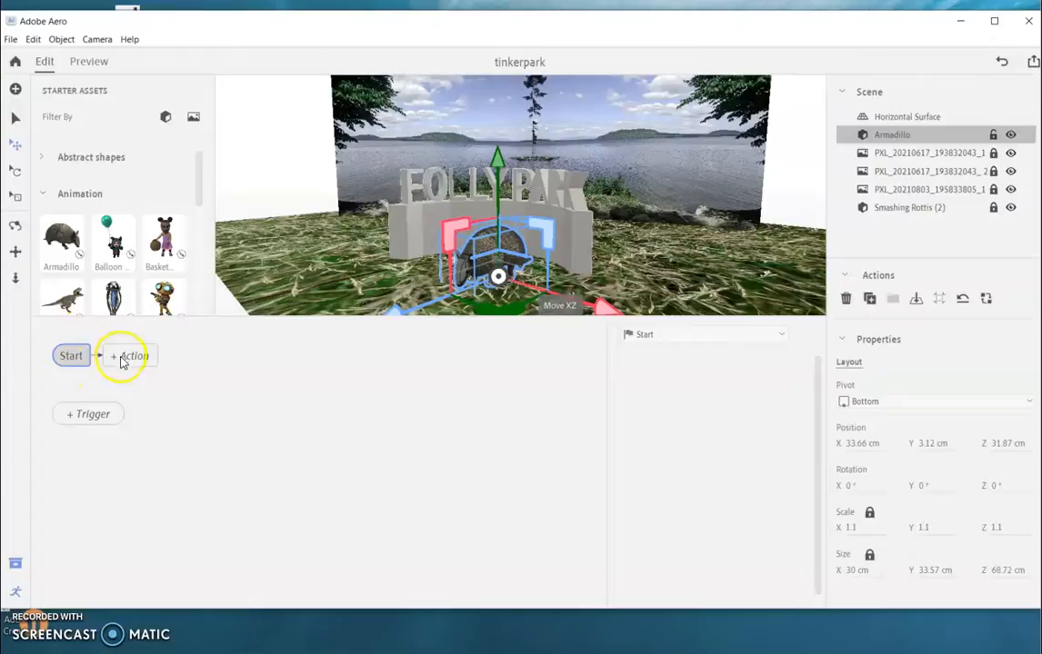
{"action": "left_click", "coordinate": [124, 358]}
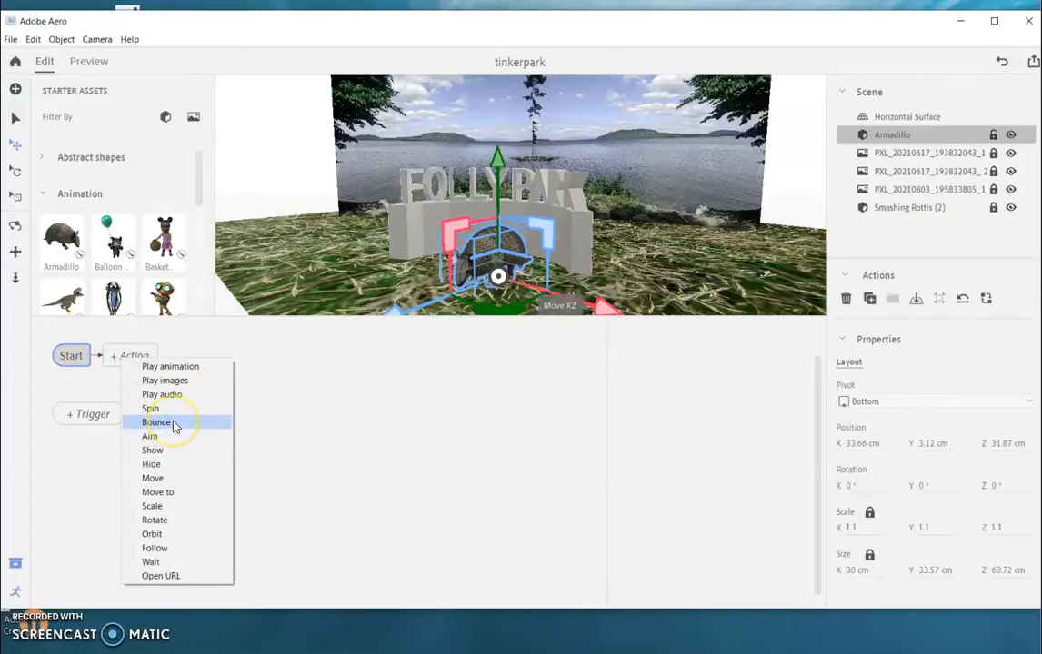
{"action": "left_click", "coordinate": [156, 422]}
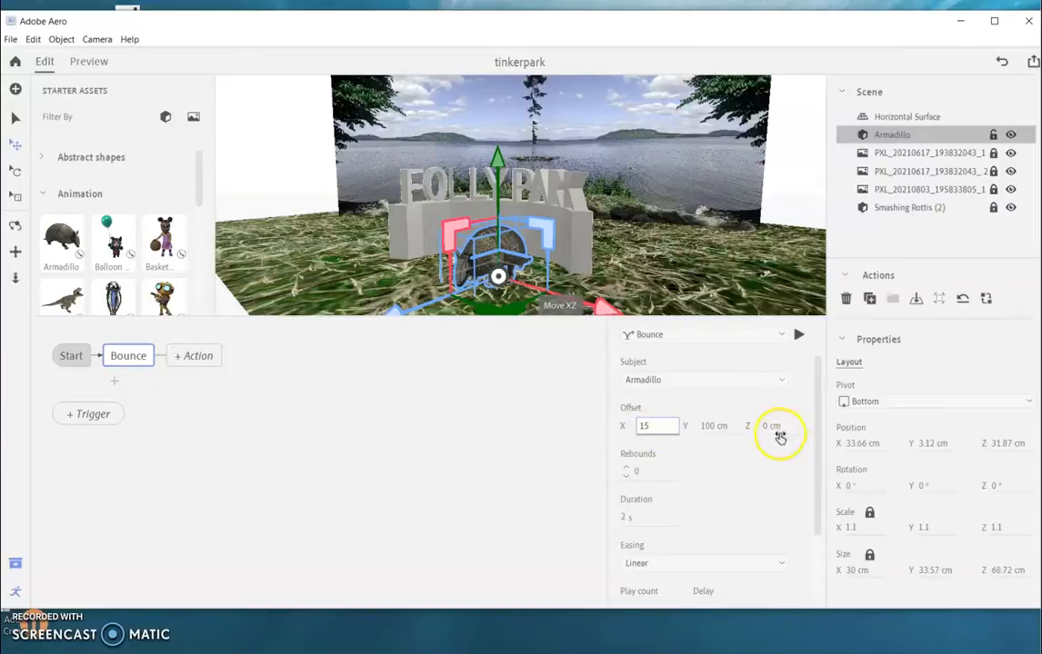
Set the armadillo's Bounce offset to X 15 cm, Y 20 cm and Z 20 cm, with Ease in-out easing.
{"action": "left_click", "coordinate": [727, 427]}
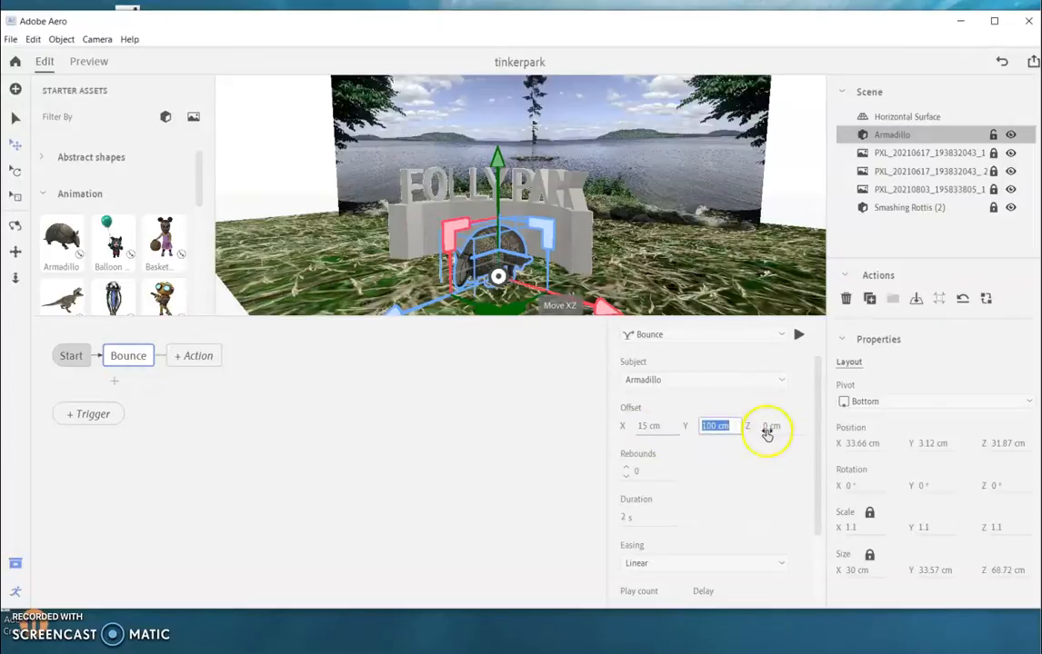
{"action": "type", "text": "20"}
{"action": "left_click", "coordinate": [773, 427]}
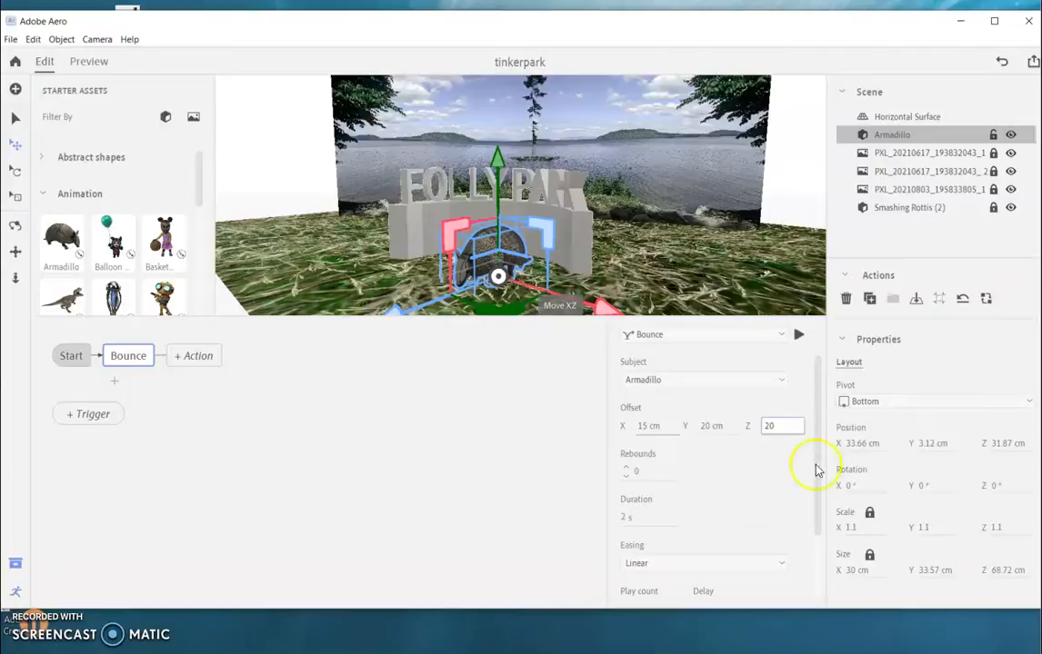
{"action": "left_click", "coordinate": [631, 518]}
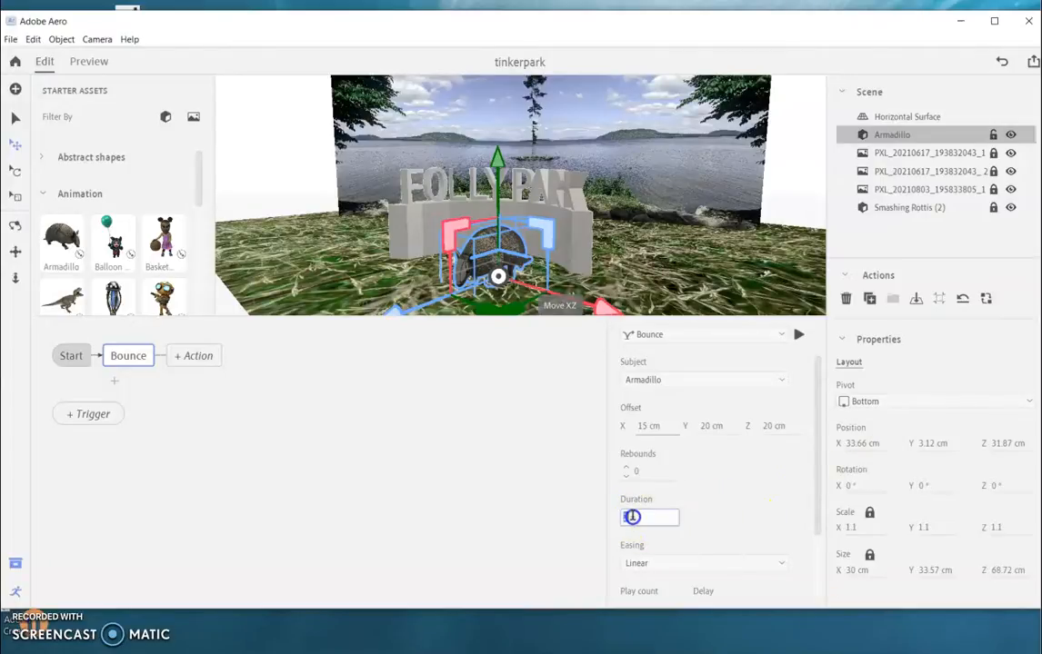
{"action": "left_click", "coordinate": [770, 496]}
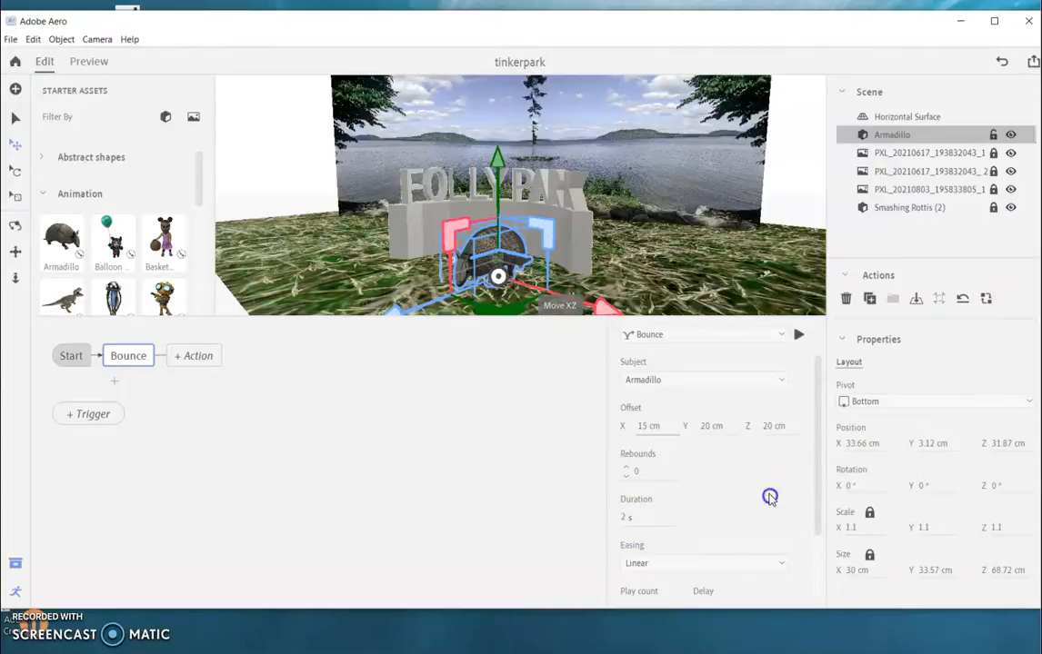
{"action": "left_click", "coordinate": [780, 564]}
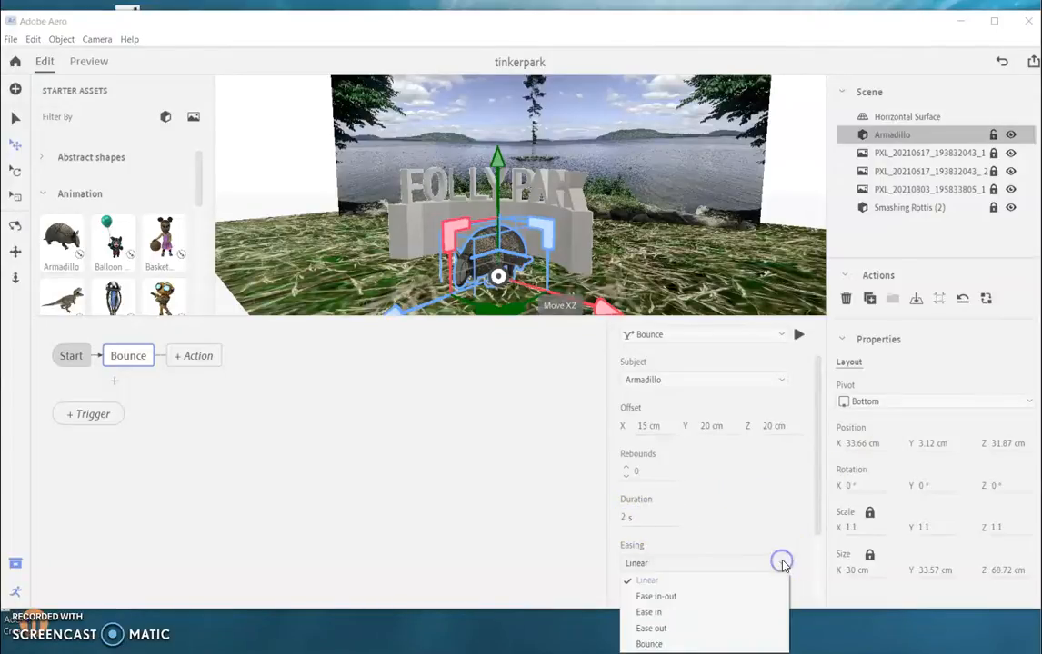
{"action": "left_click", "coordinate": [716, 596]}
{"action": "left_click_drag", "start_coordinate": [816, 485], "coordinate": [813, 539]}
{"action": "left_click", "coordinate": [624, 548]}
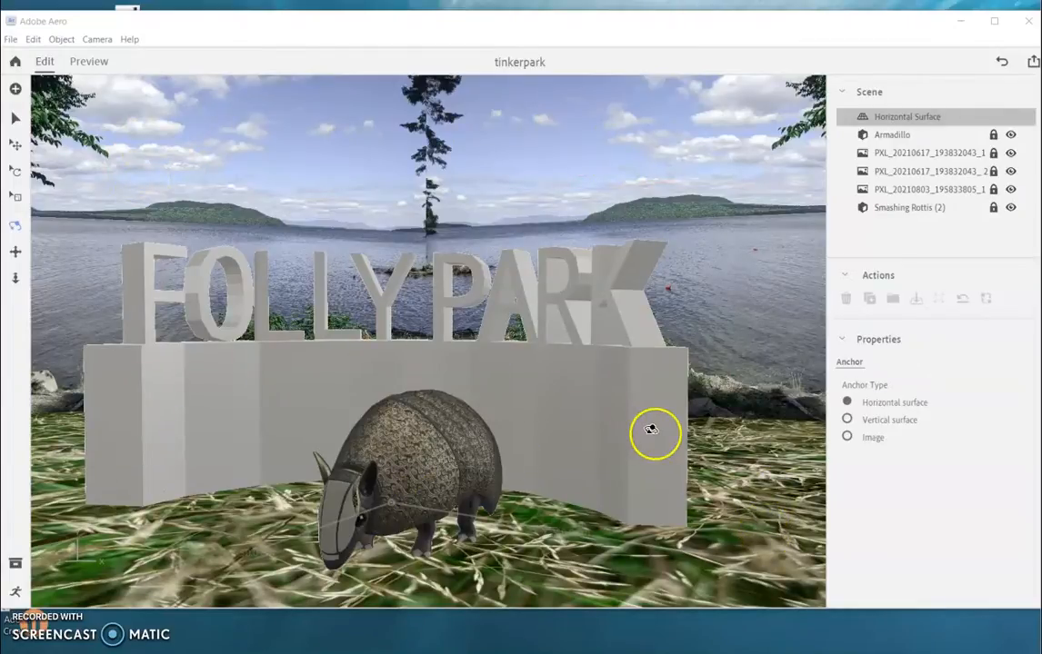
Preview the armadillo's behavior in the scene and return to editing.
{"action": "left_click", "coordinate": [89, 62]}
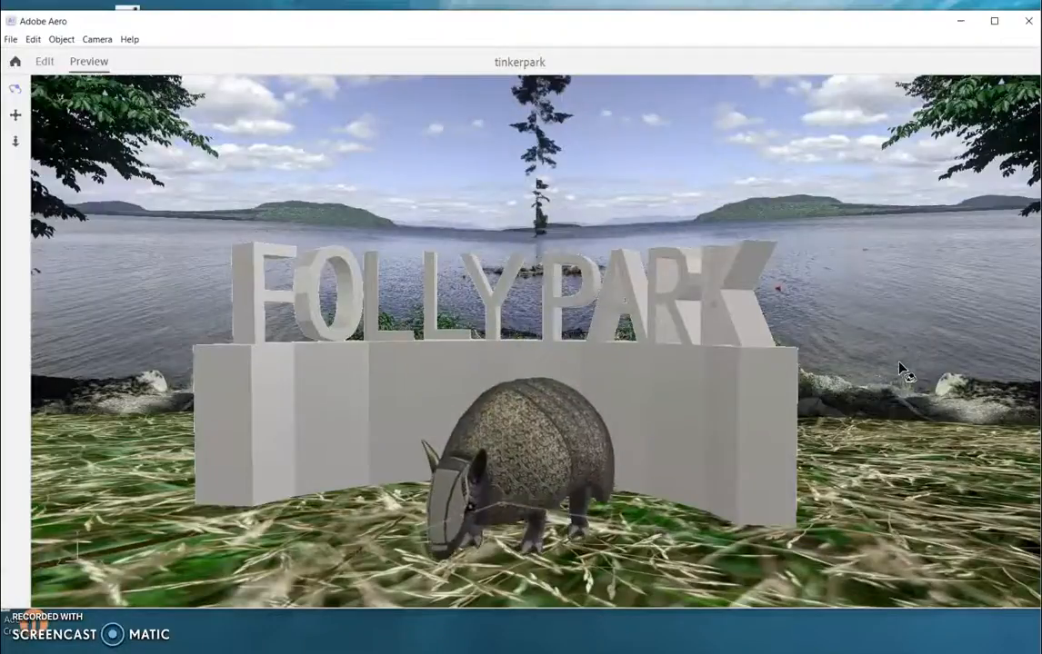
{"action": "left_click", "coordinate": [44, 62]}
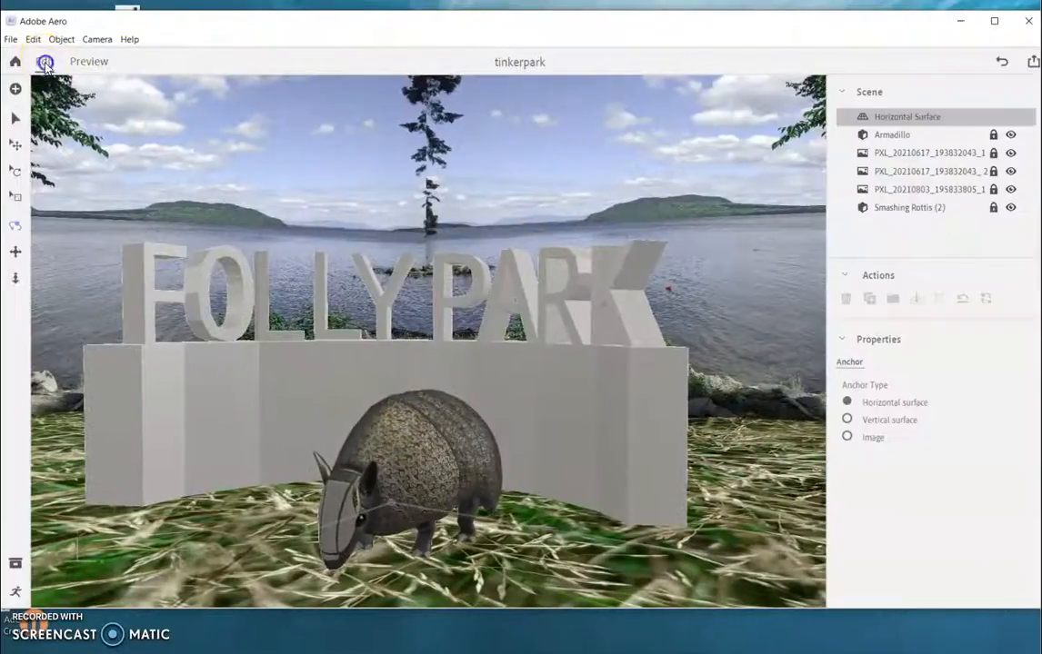